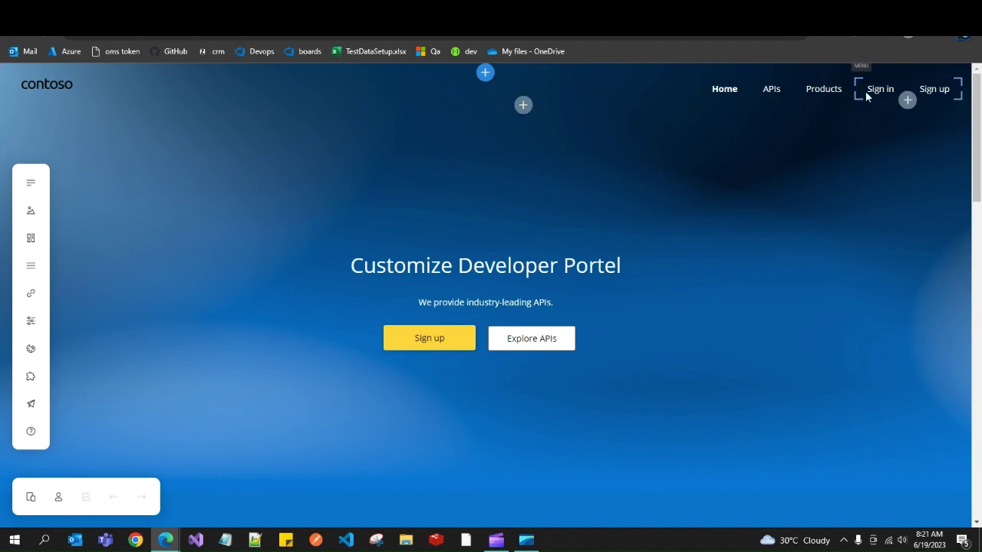
Scroll through the home page, then put the 'Customize Developer Portel' hero heading into text-edit mode.
left_click_drag(975, 109, 978, 218)
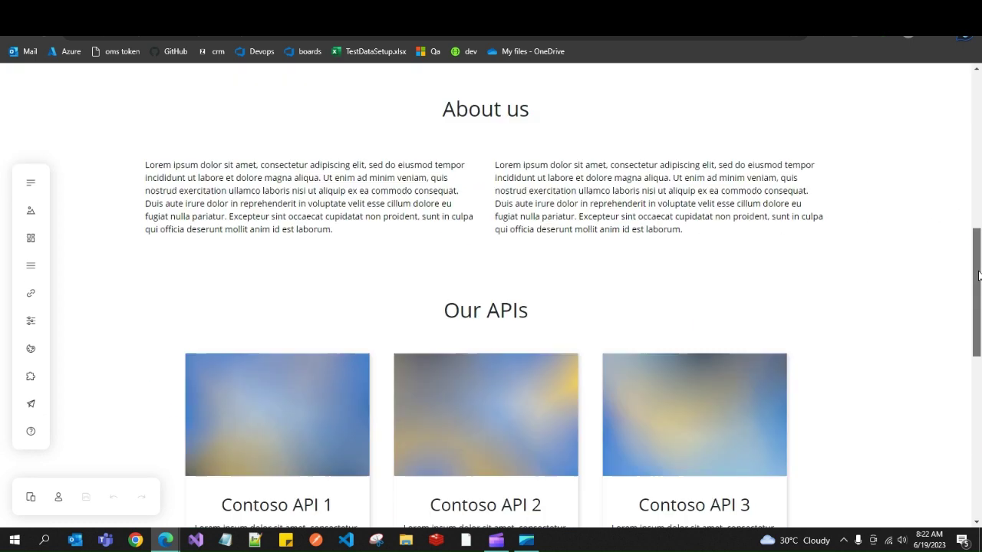
left_click_drag(978, 218, 978, 262)
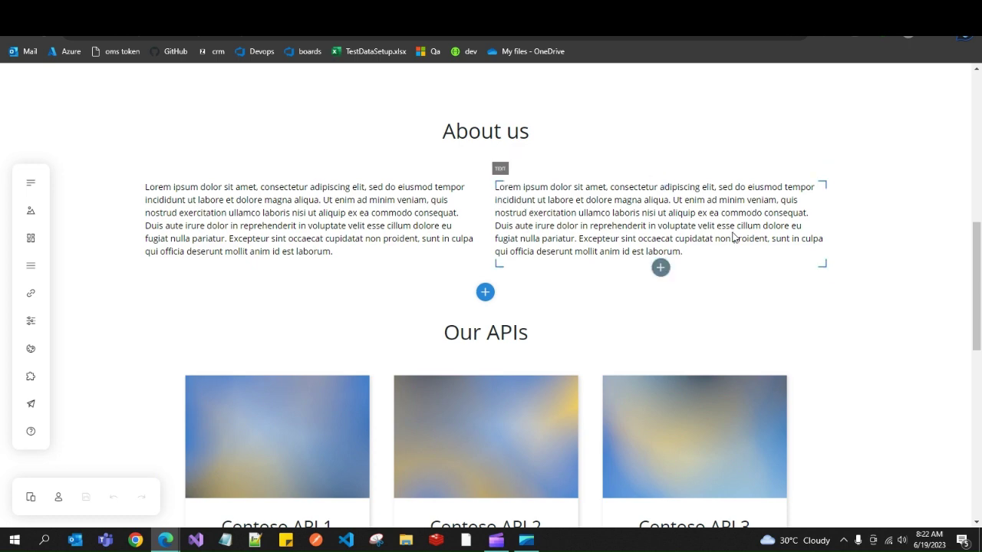
left_click_drag(978, 316, 979, 163)
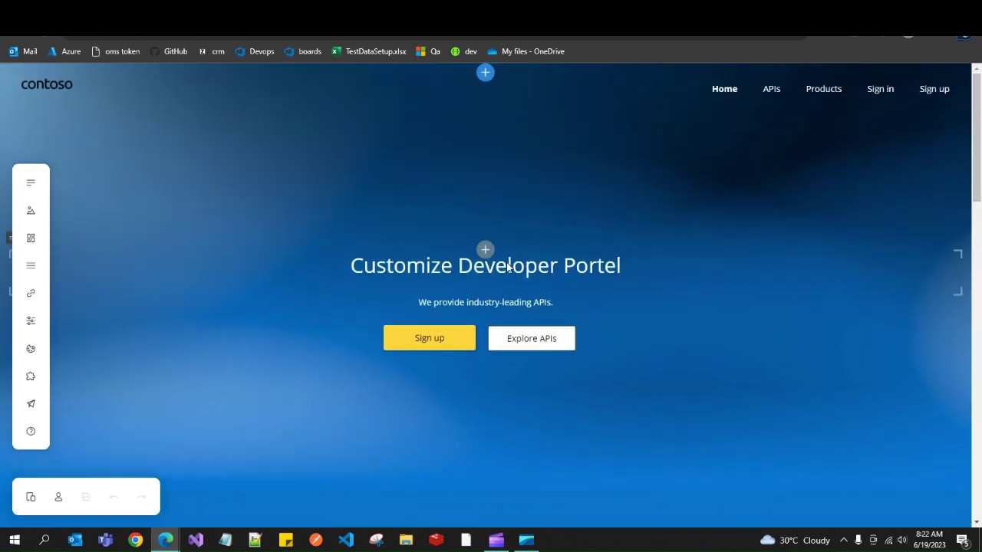
left_click(577, 273)
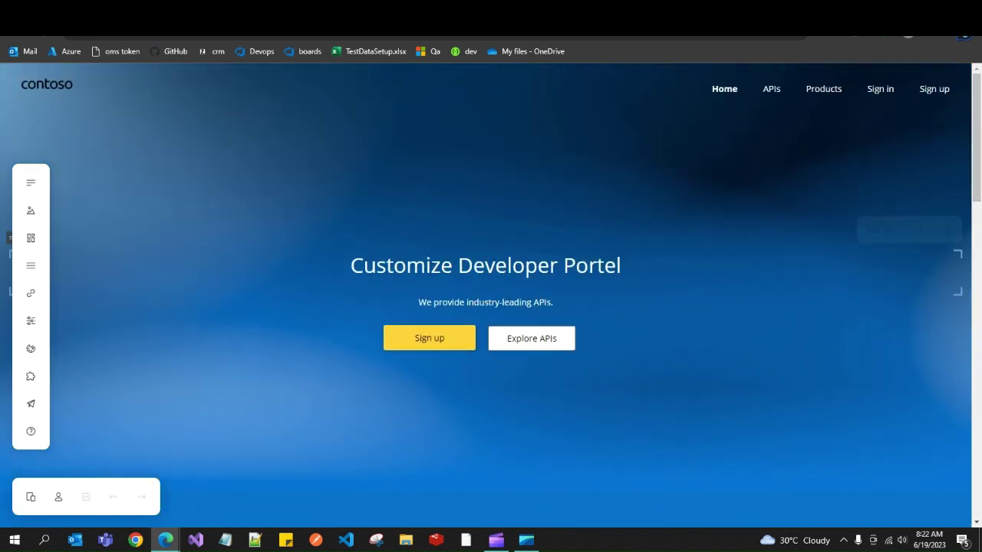
left_click(448, 273)
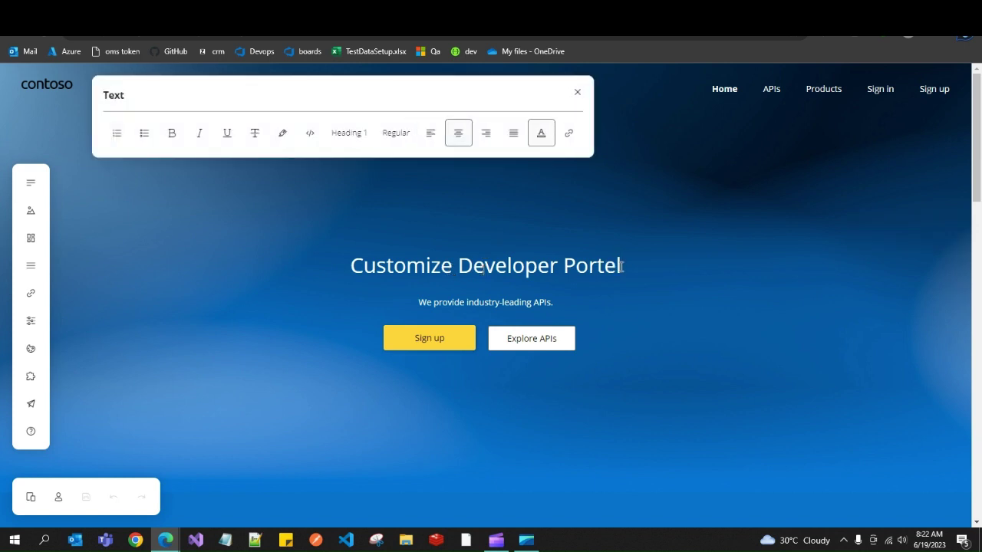
Replace the hero heading with 'wlecome' followed by the user's name and close text editing.
key("BackSpace")
key("BackSpace")
key("BackSpace")
key("BackSpace")
key("BackSpace")
key("BackSpace")
key("BackSpace")
key("BackSpace")
key("BackSpace")
key("BackSpace")
key("BackSpace")
key("BackSpace")
key("BackSpace")
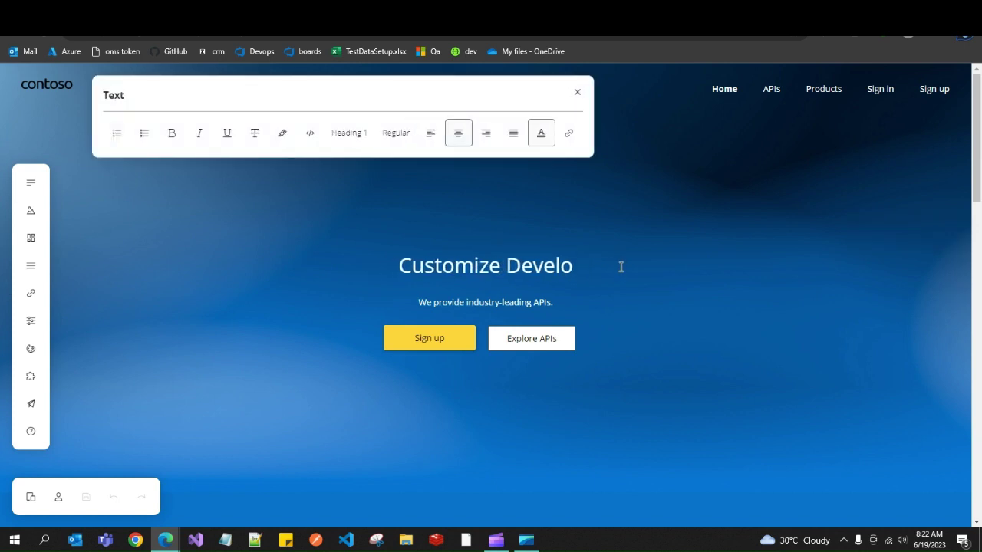
key("BackSpace")
key("BackSpace")
key("BackSpace")
key("BackSpace")
key("BackSpace")
key("BackSpace")
key("BackSpace")
key("BackSpace")
key("BackSpace")
key("BackSpace")
key("BackSpace")
key("BackSpace")
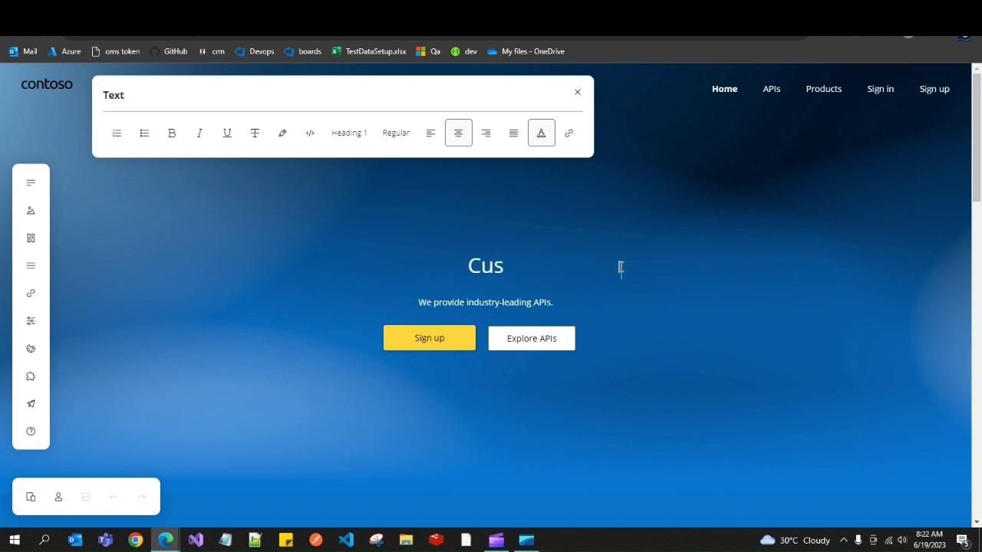
type("wlecome sreekanth")
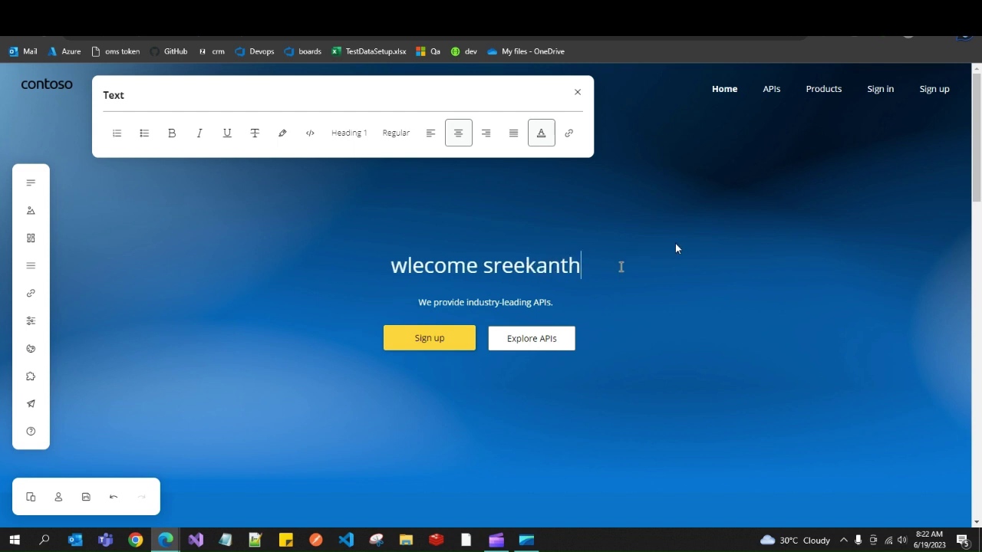
left_click(676, 248)
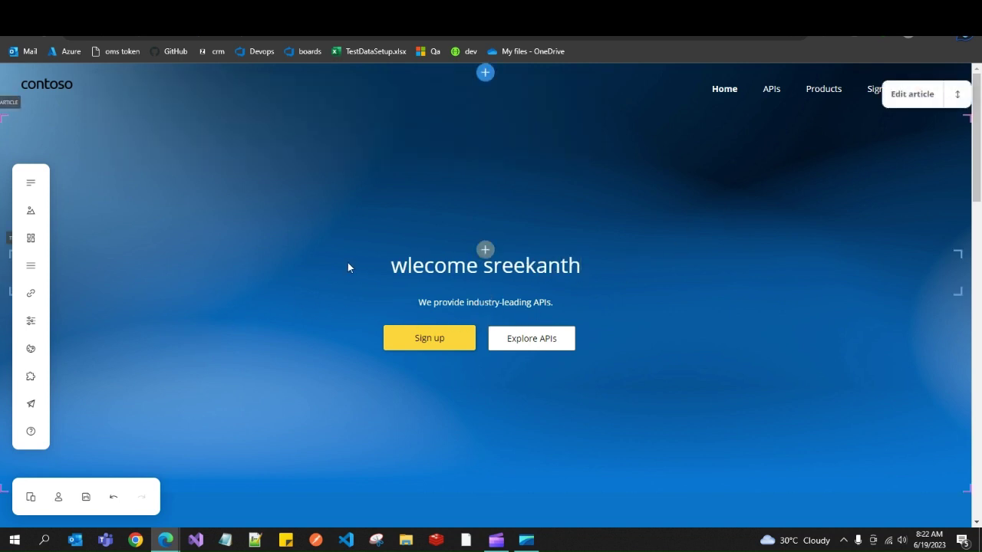
left_click(487, 74)
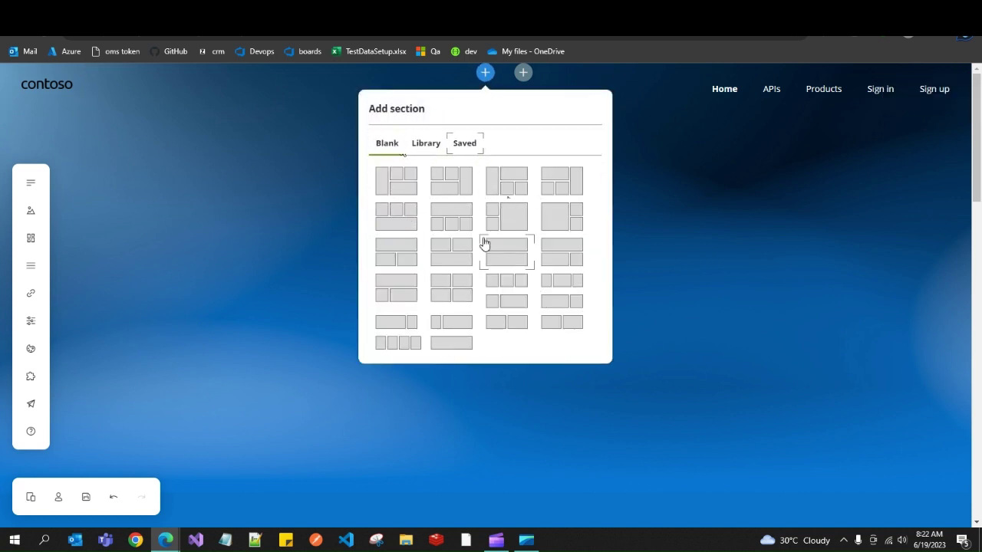
left_click(432, 149)
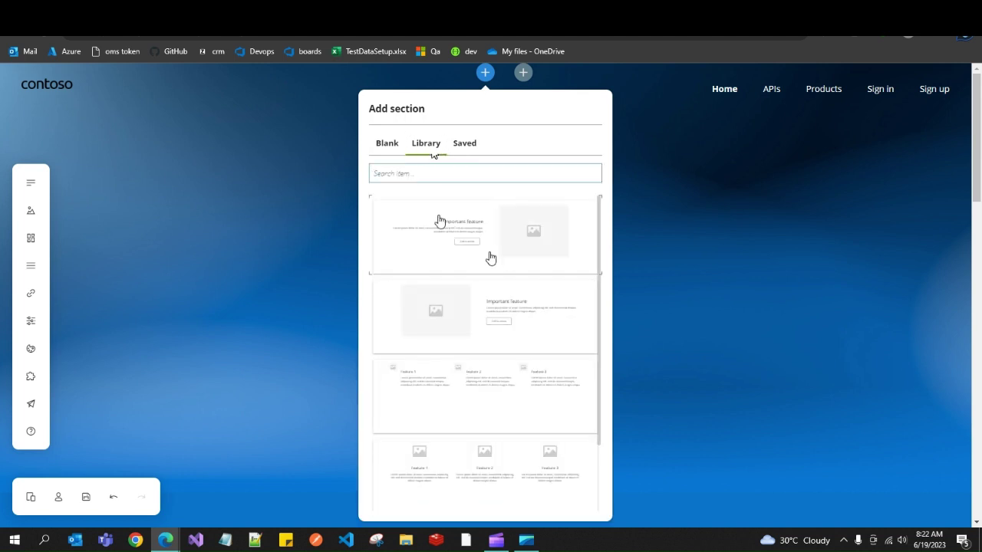
scroll(597, 291, "down", 1)
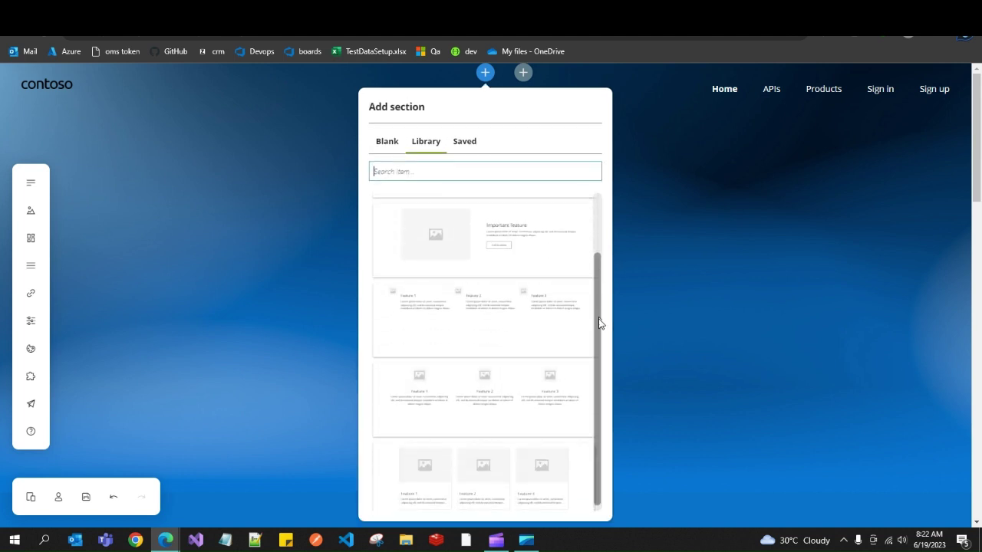
left_click(332, 246)
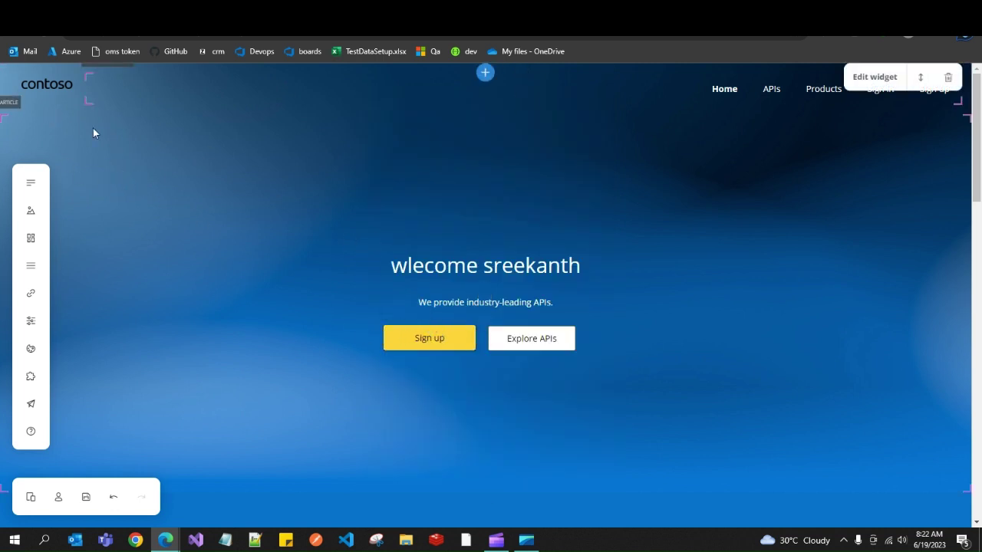
Swap the header logo from contoso-black.png to a newly uploaded 62.PNG and close the Media picker.
left_click(64, 89)
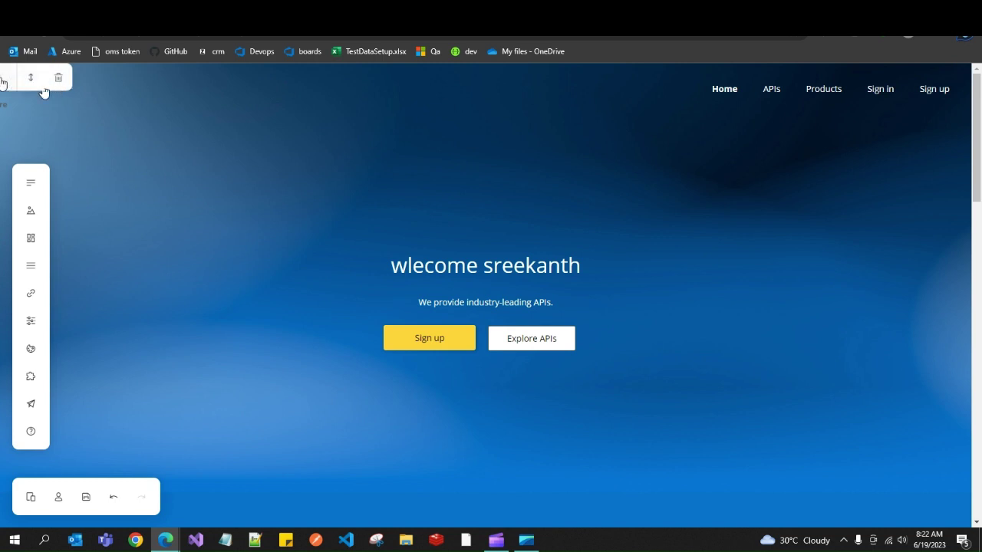
double_click(44, 92)
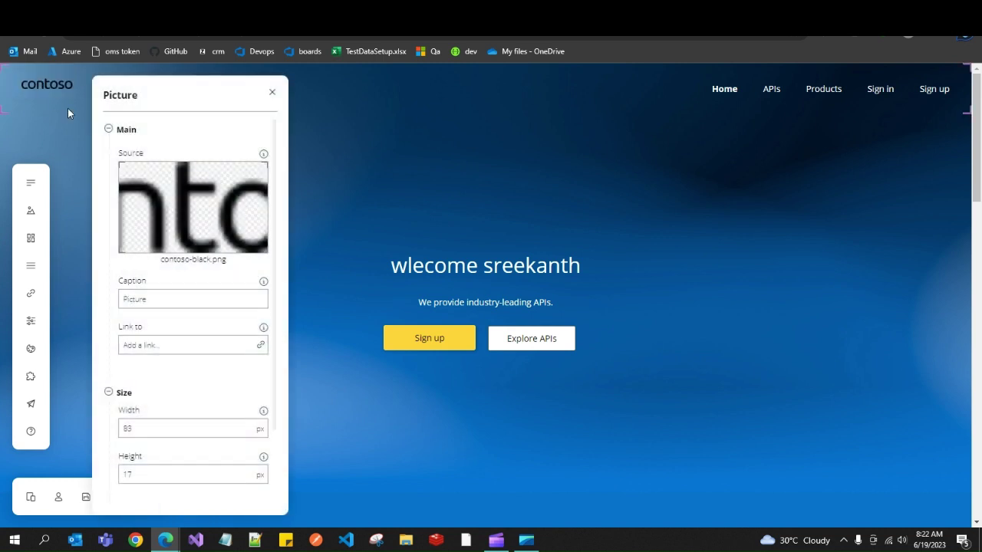
left_click(193, 222)
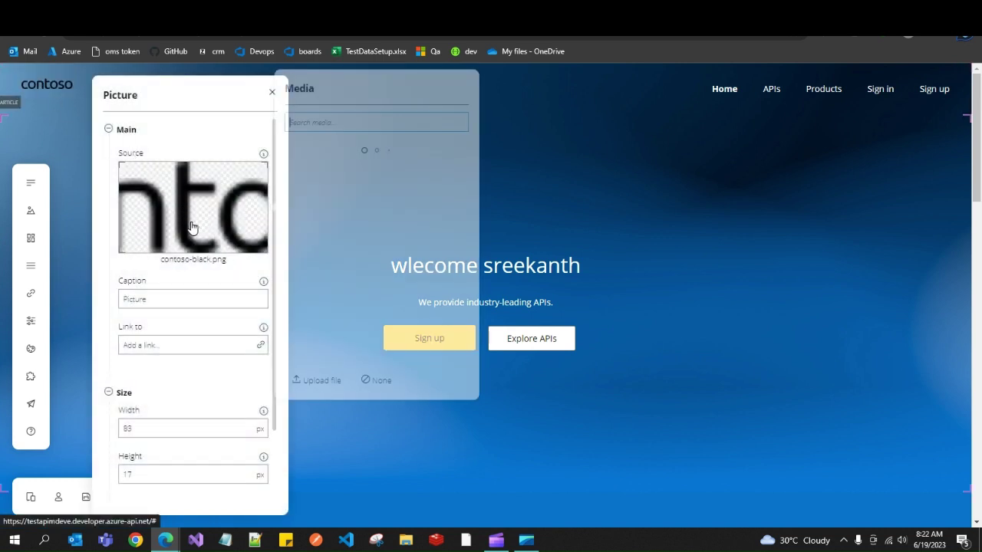
left_click_drag(465, 197, 466, 258)
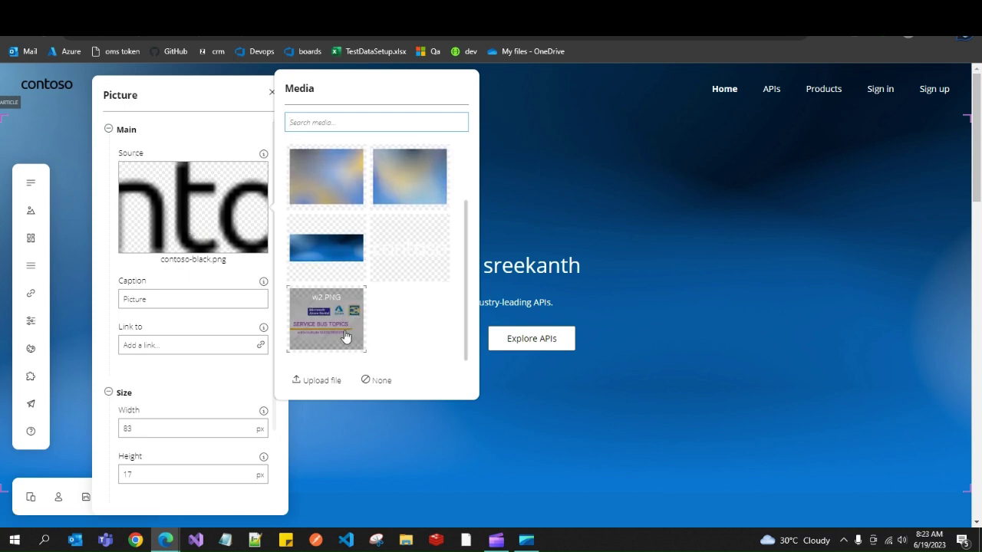
mouse_move(328, 311)
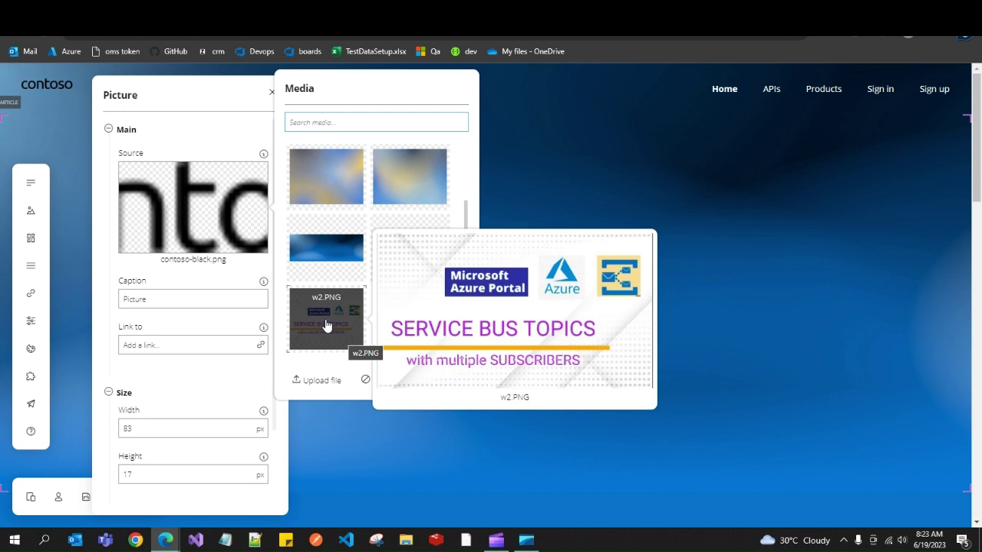
left_click(321, 381)
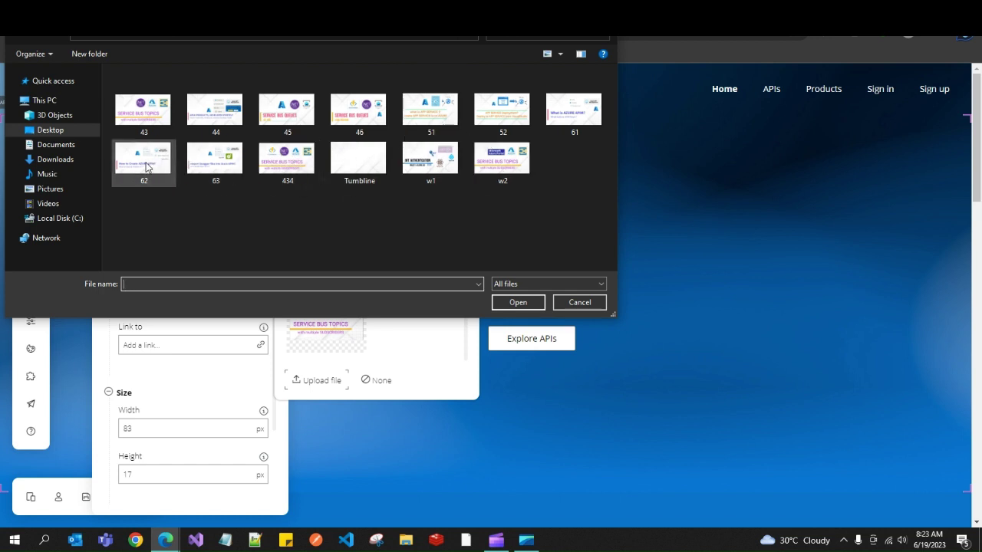
double_click(168, 162)
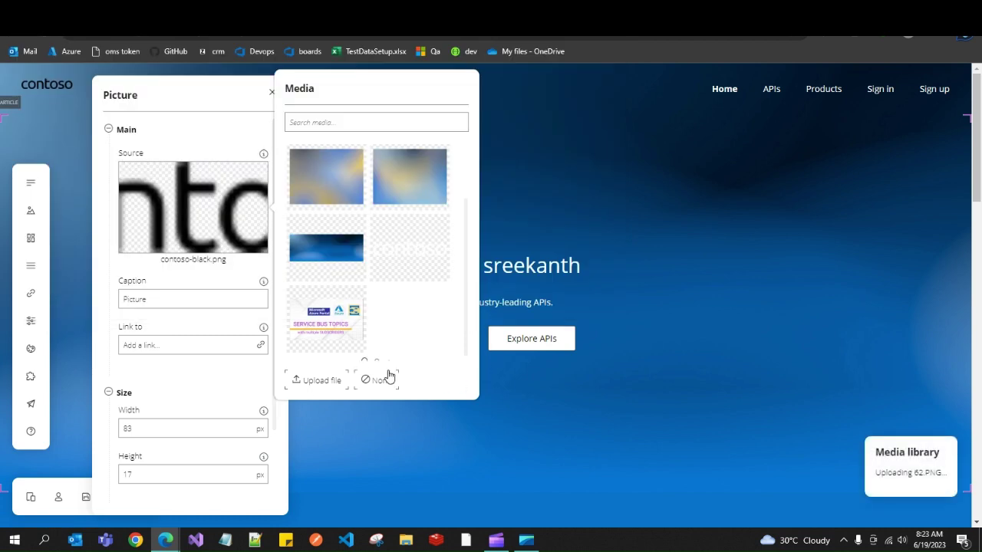
scroll(464, 296, "down", 1)
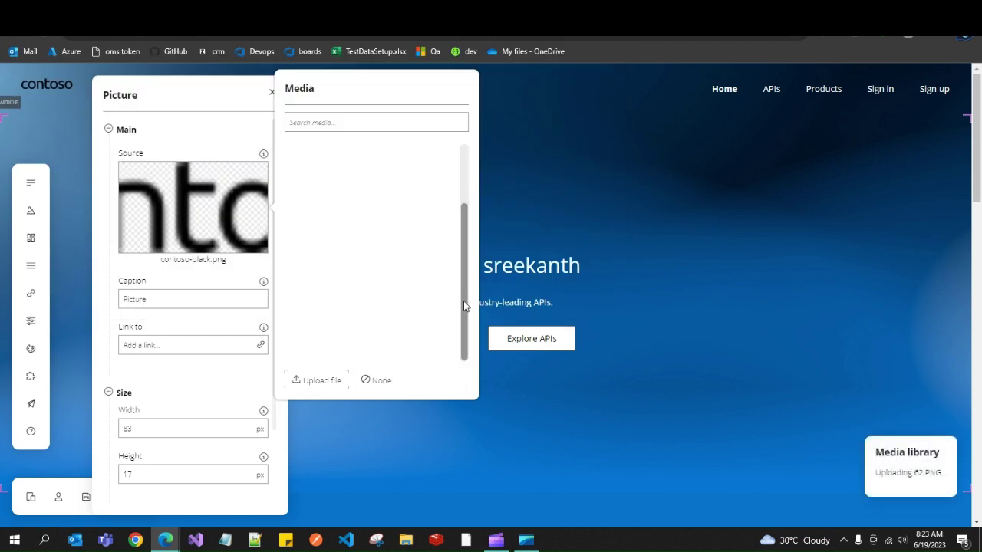
left_click_drag(463, 282, 467, 337)
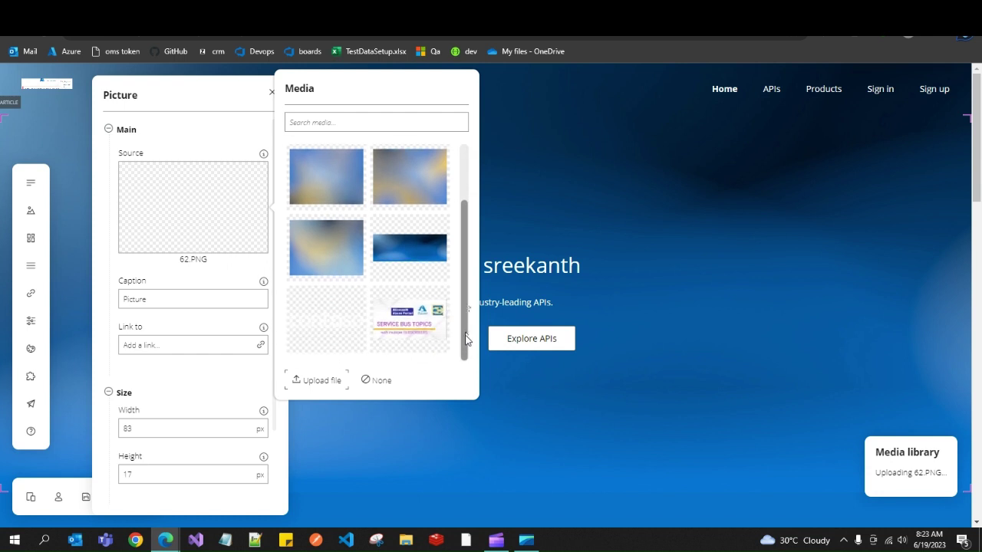
mouse_move(324, 181)
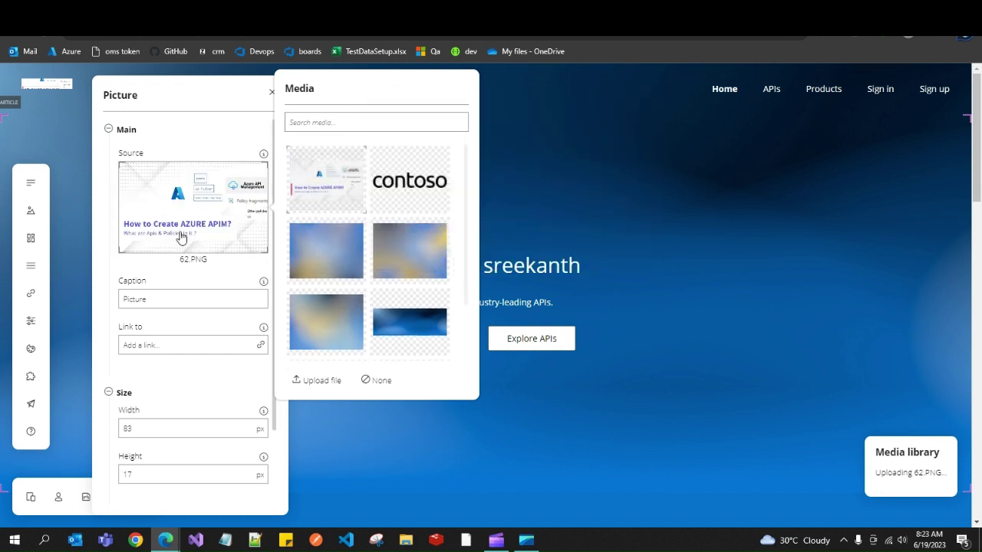
left_click_drag(270, 412, 274, 486)
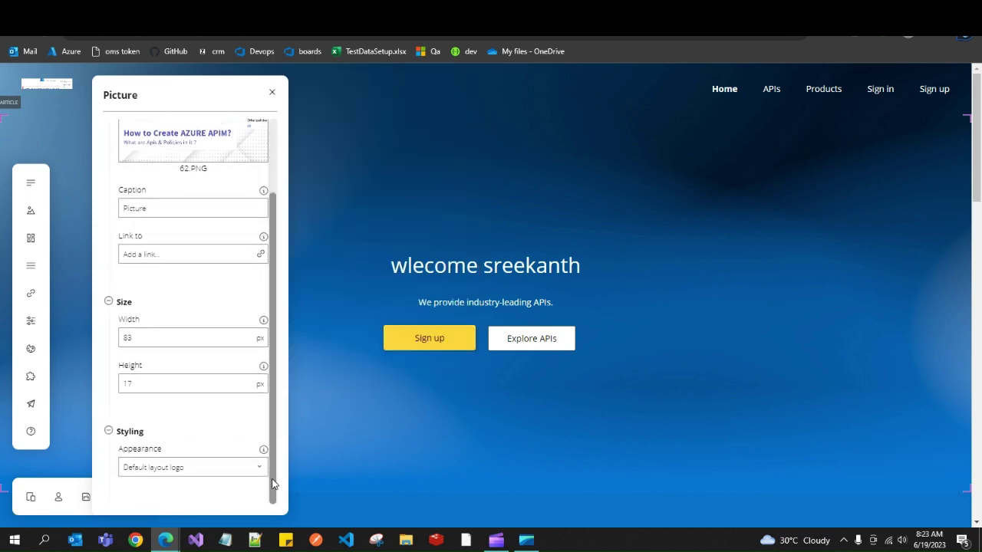
Resize the logo to 119 × 67 px and save the portal changes.
double_click(244, 340)
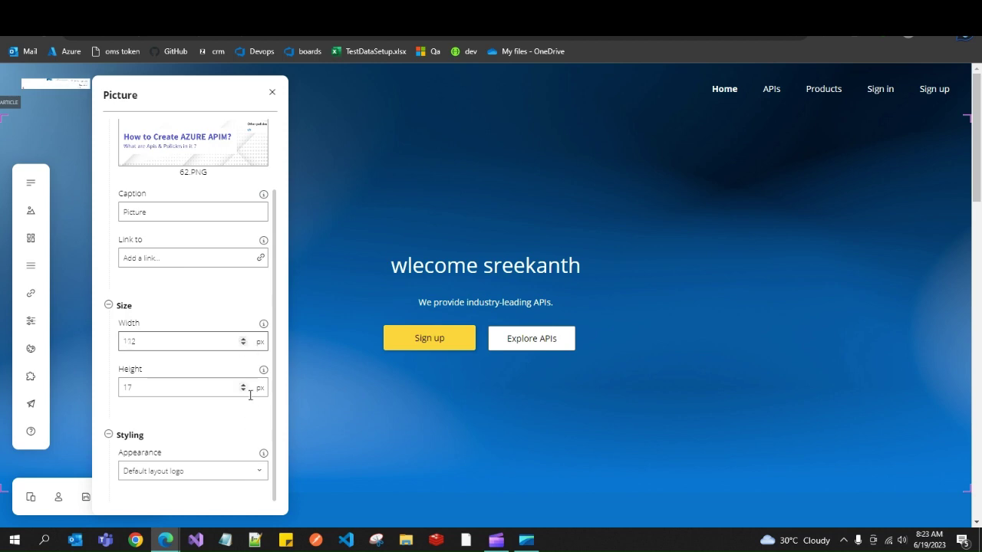
left_click_drag(243, 386, 243, 390)
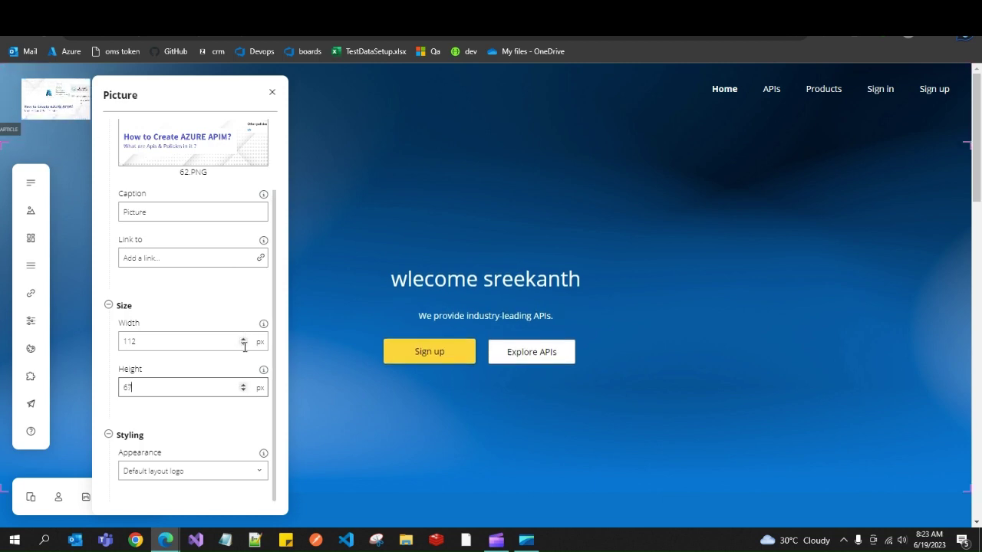
left_click_drag(243, 343, 243, 343)
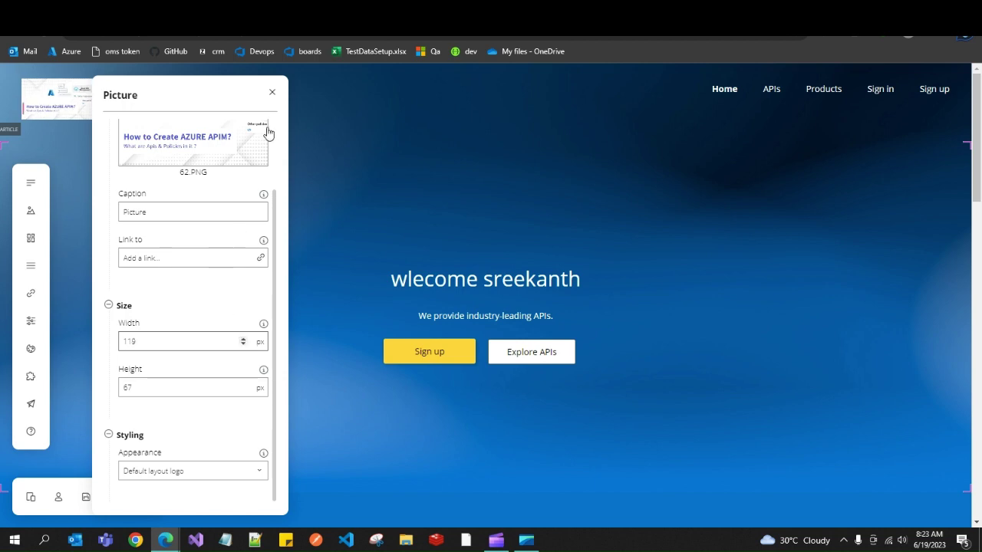
left_click(272, 92)
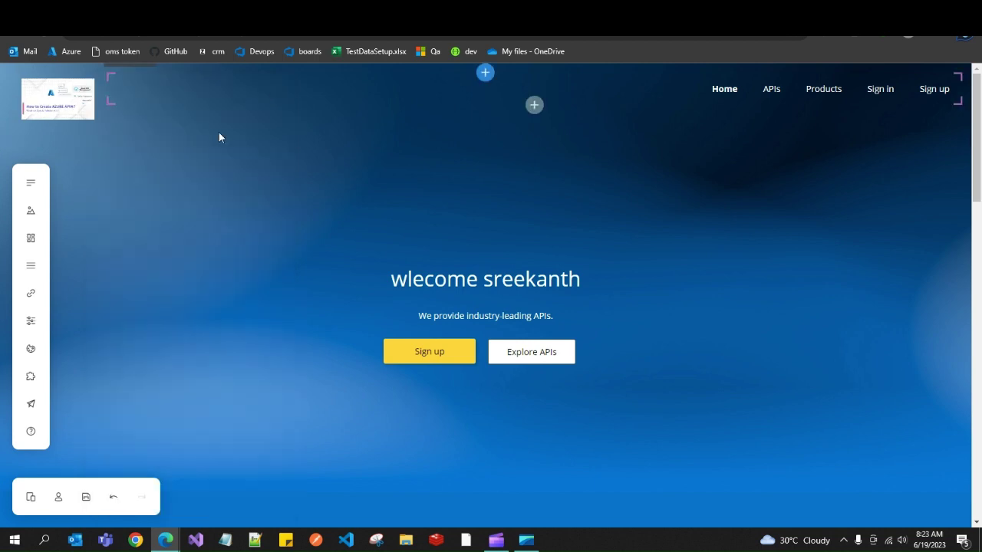
left_click(87, 499)
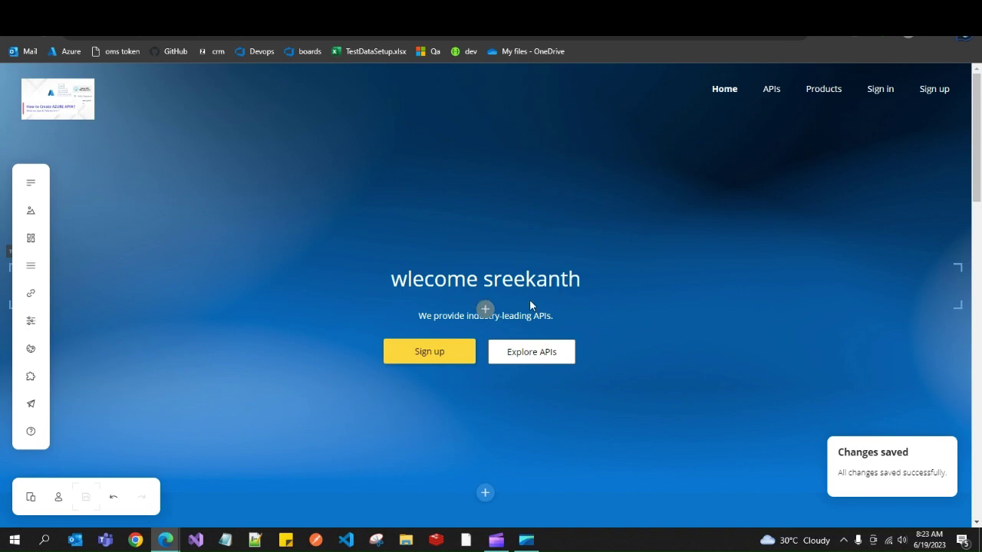
left_click_drag(976, 182, 978, 487)
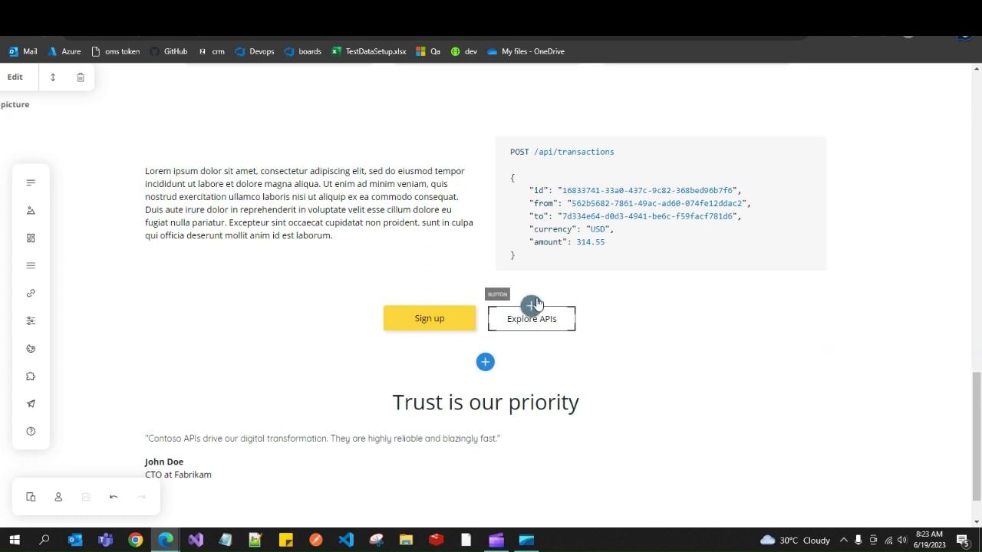
Insert a YouTube player widget between the Sign up and Explore APIs buttons.
left_click(532, 305)
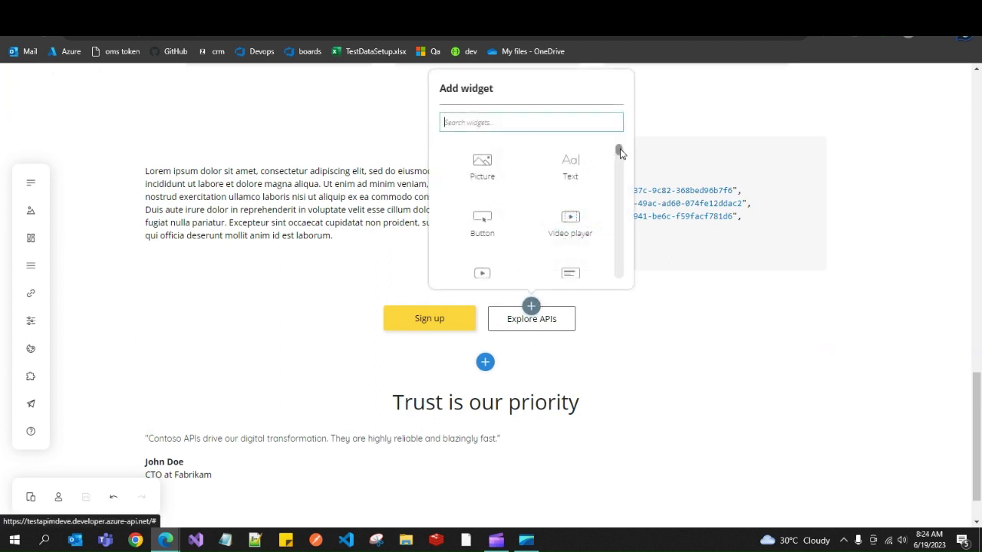
scroll(618, 152, "down", 2)
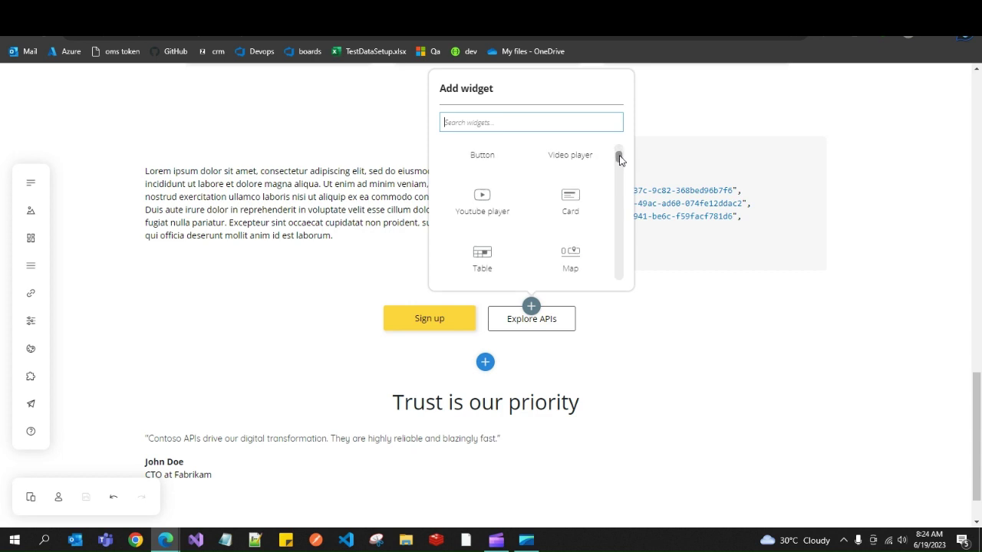
left_click(477, 204)
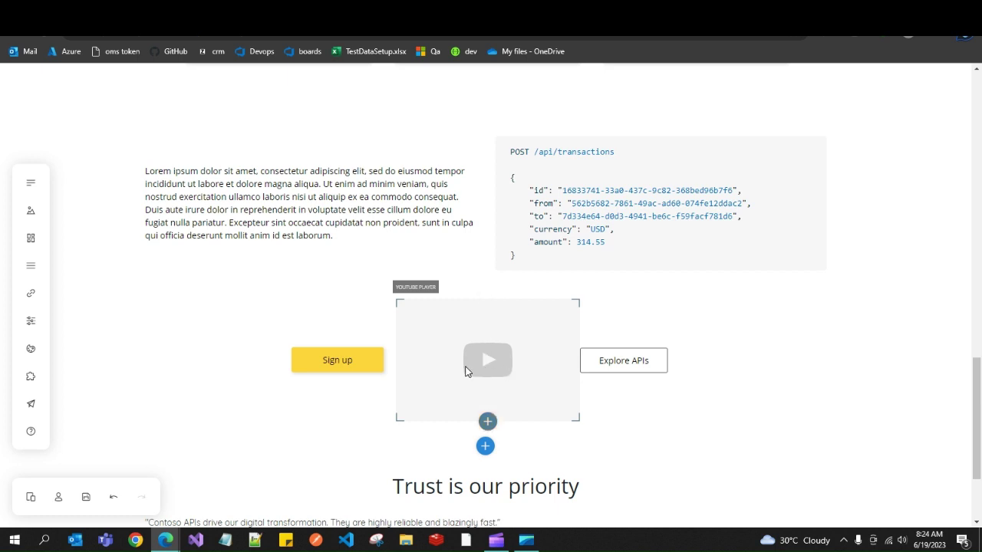
left_click(485, 446)
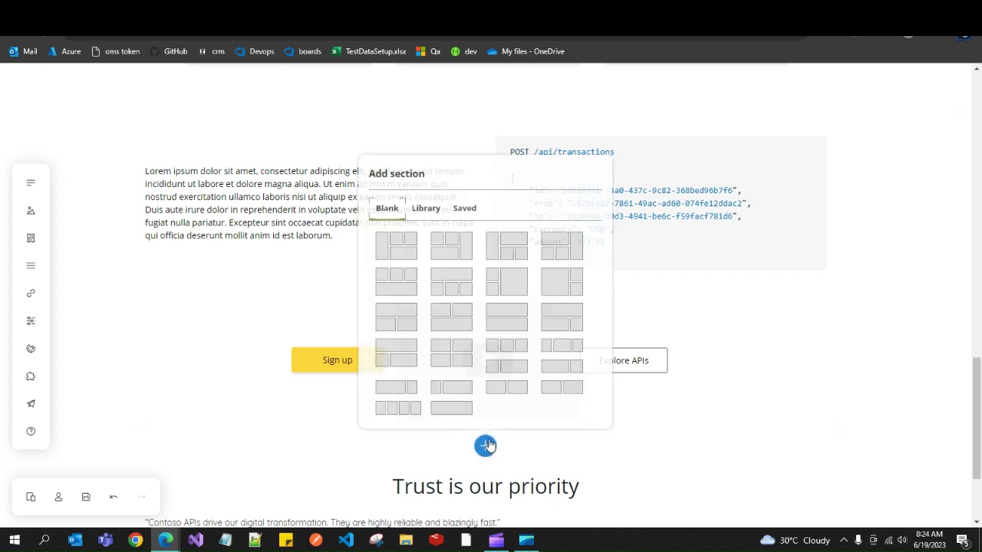
Dismiss the section layouts and browse the widgets above the video down to List of APIs.
left_click(545, 346)
left_click(487, 299)
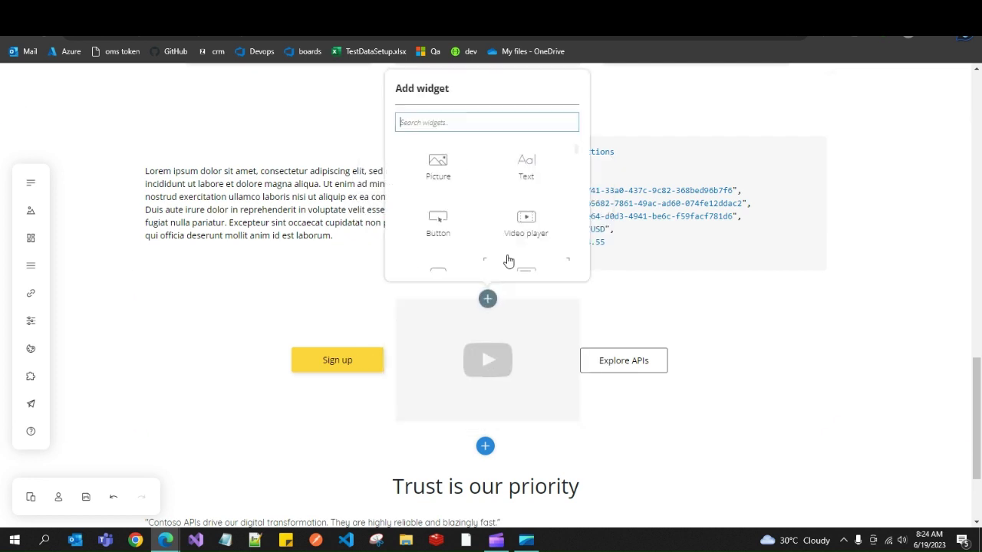
left_click_drag(574, 148, 574, 164)
Scroll down and view the section layout choices below the stats band.
left_click_drag(977, 366, 974, 77)
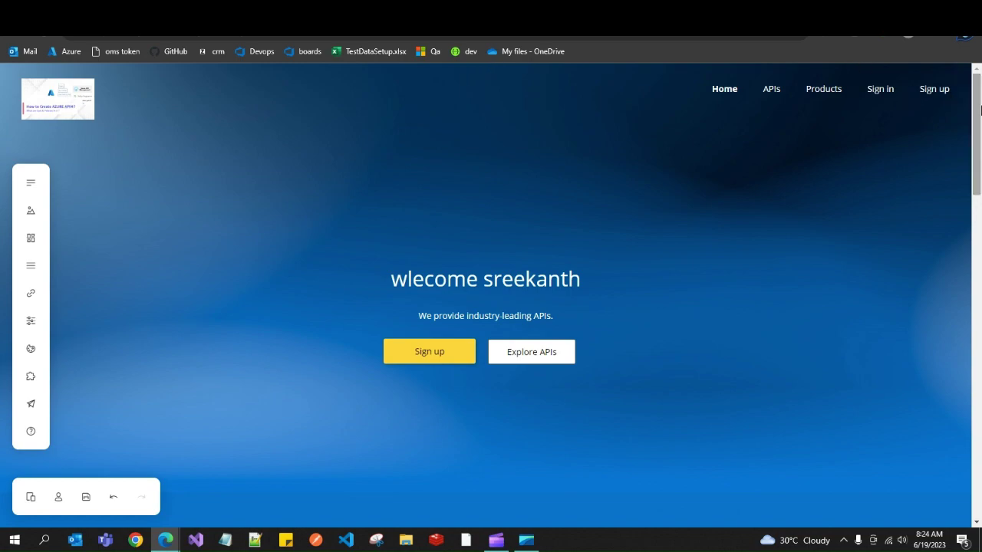
left_click_drag(978, 114, 979, 168)
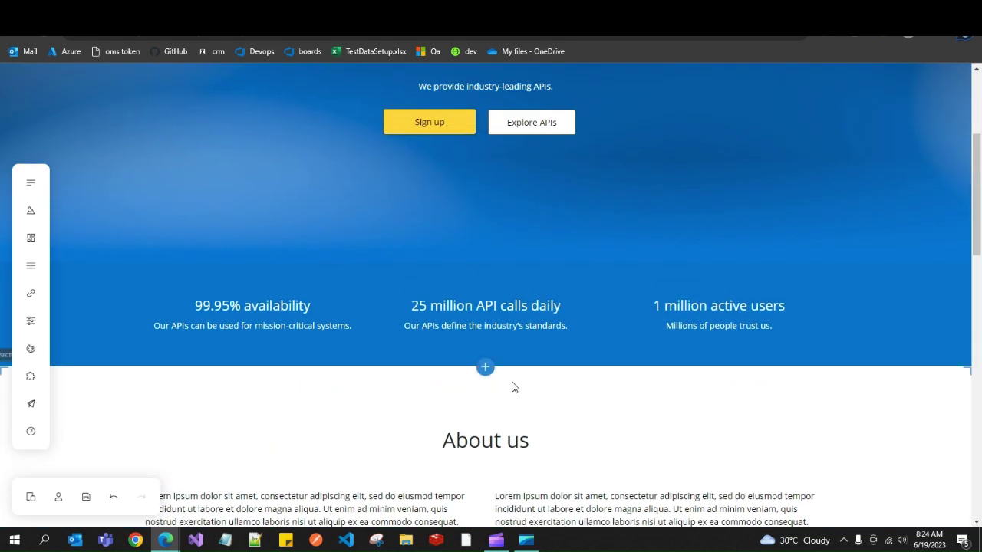
left_click(485, 368)
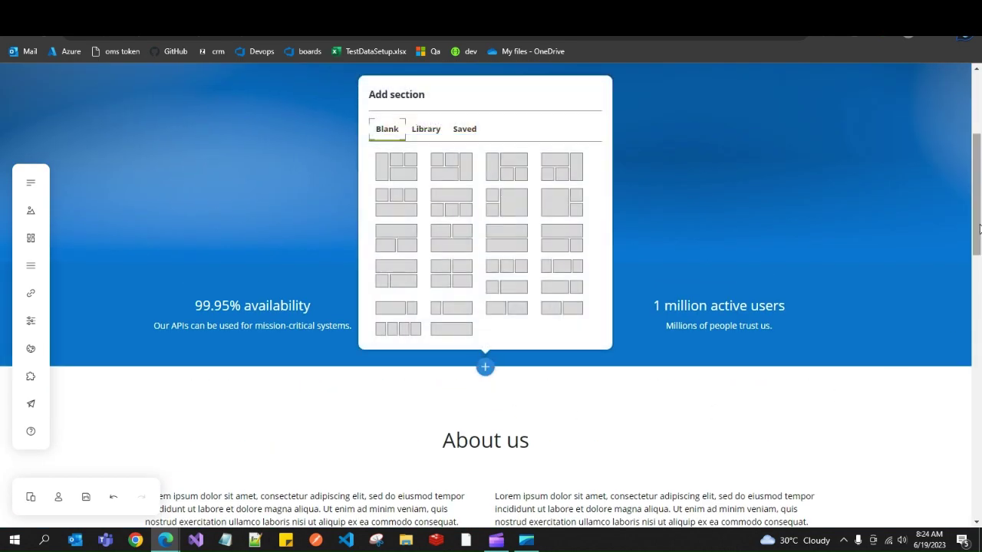
Browse every widget group beside the About us text, then close the list without adding anything.
left_click_drag(978, 192, 978, 270)
left_click(658, 198)
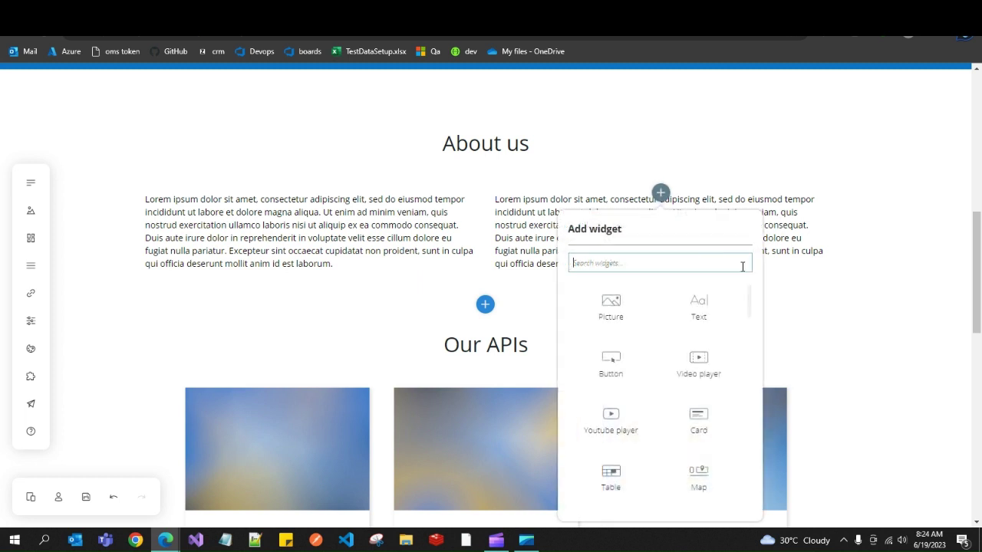
left_click_drag(748, 297, 743, 368)
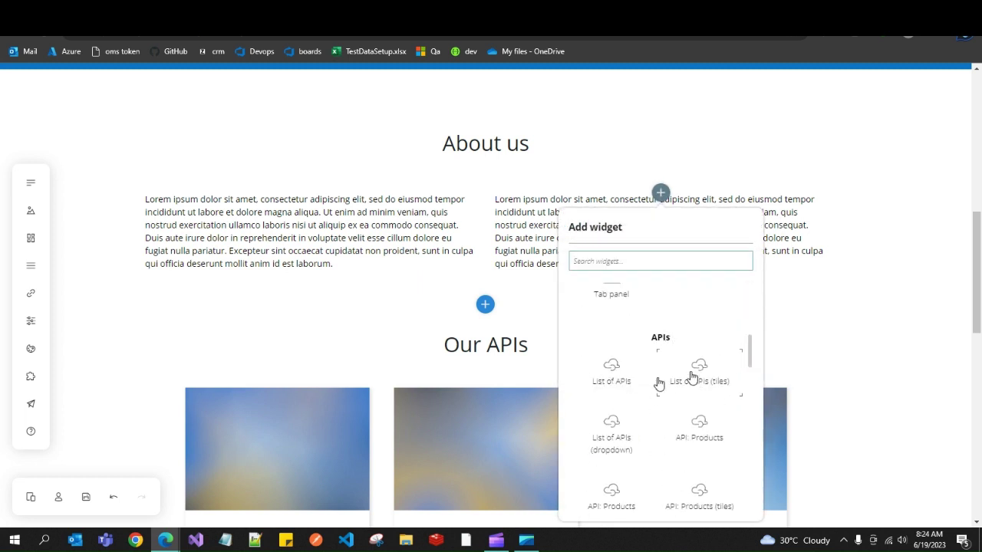
left_click_drag(750, 351, 749, 394)
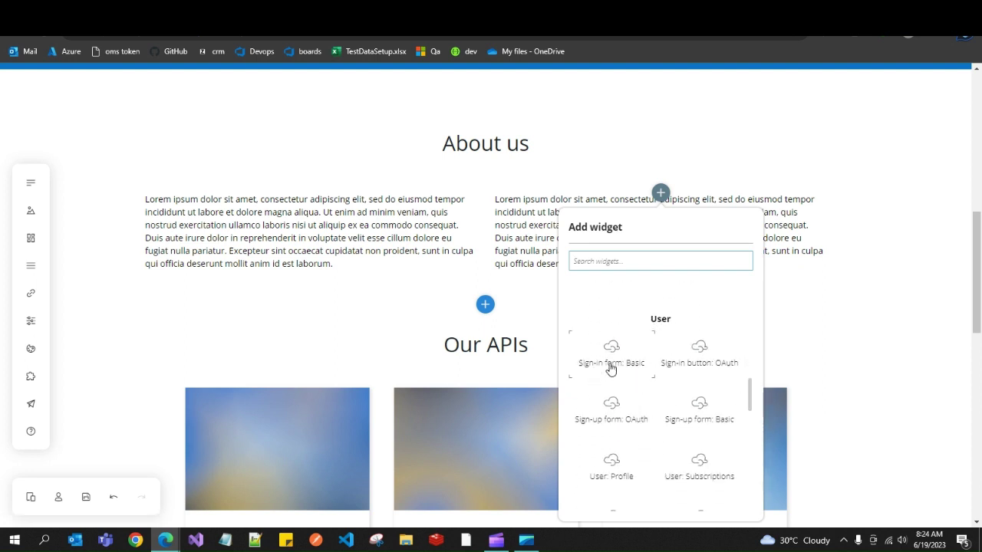
left_click_drag(747, 398, 754, 445)
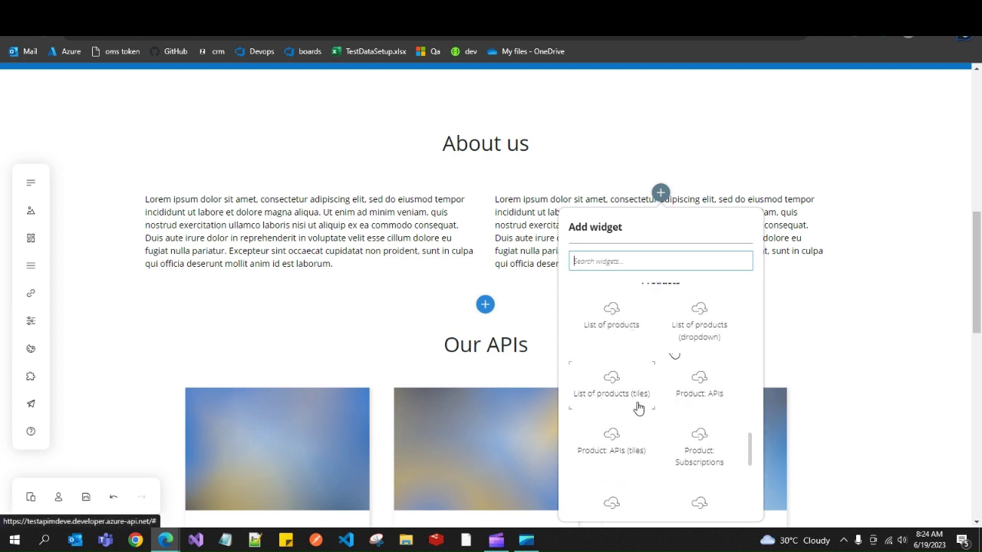
left_click_drag(749, 435, 756, 491)
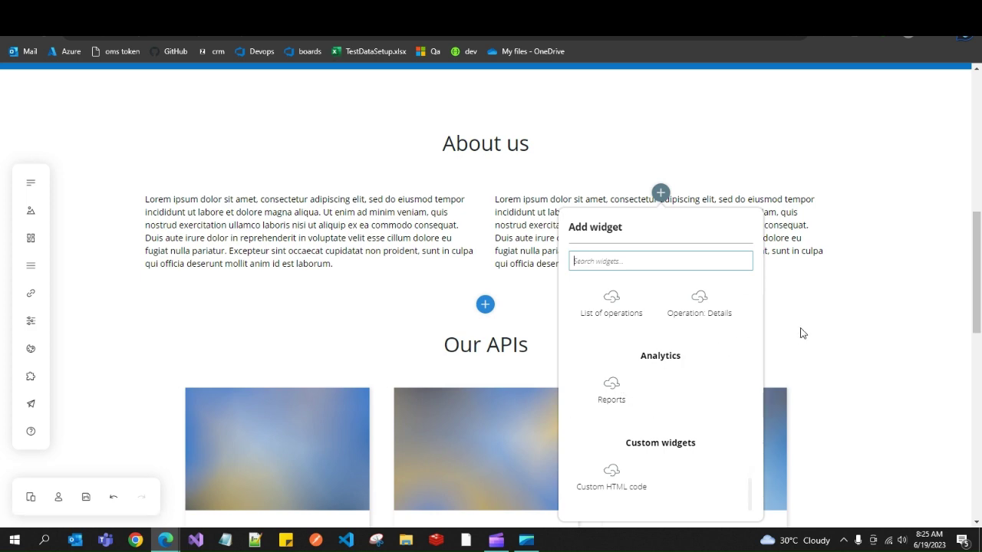
left_click(826, 321)
left_click_drag(975, 273, 958, 127)
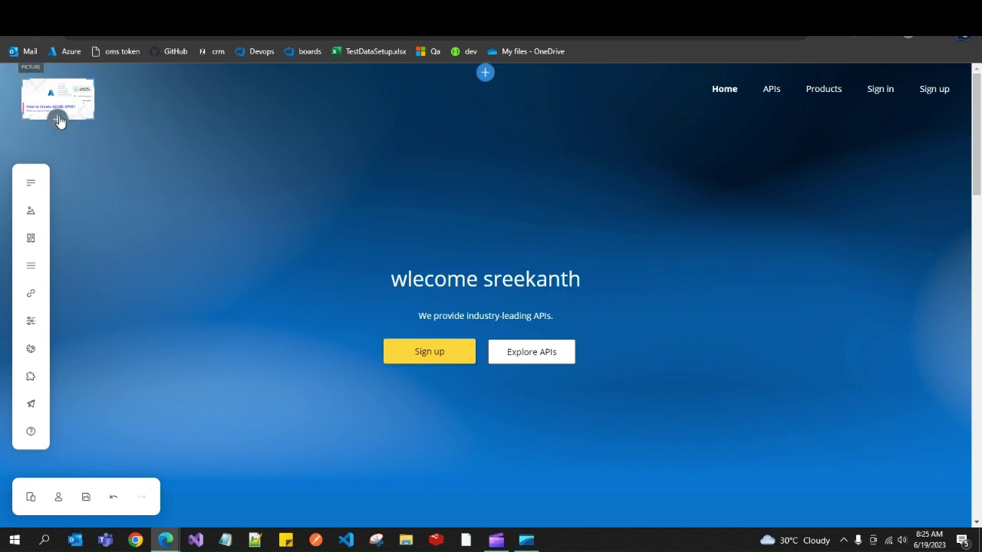
key("ctrl+Tab")
Publish the developer portal from Portal overview, confirm Yes, and reopen the developer portal.
left_click_drag(153, 220, 158, 317)
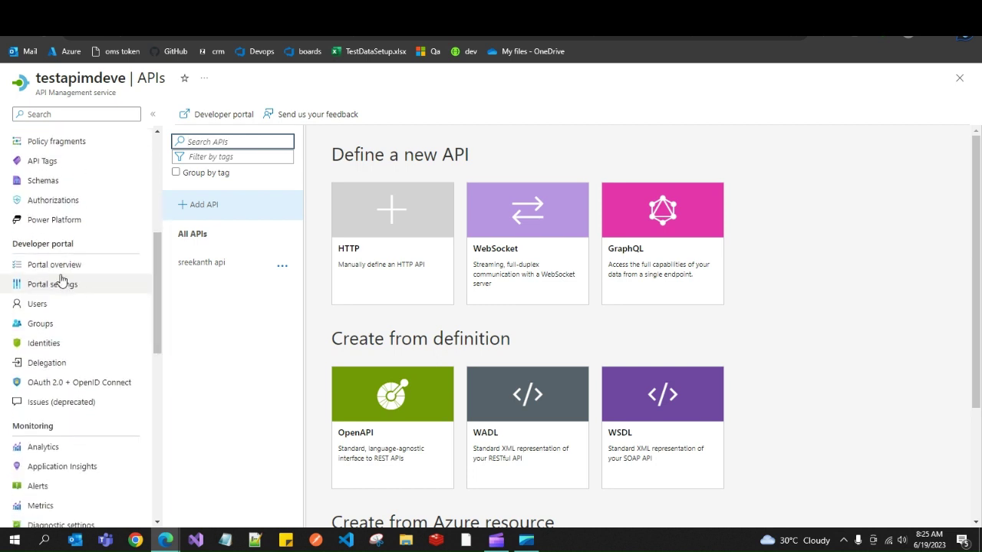
left_click(60, 266)
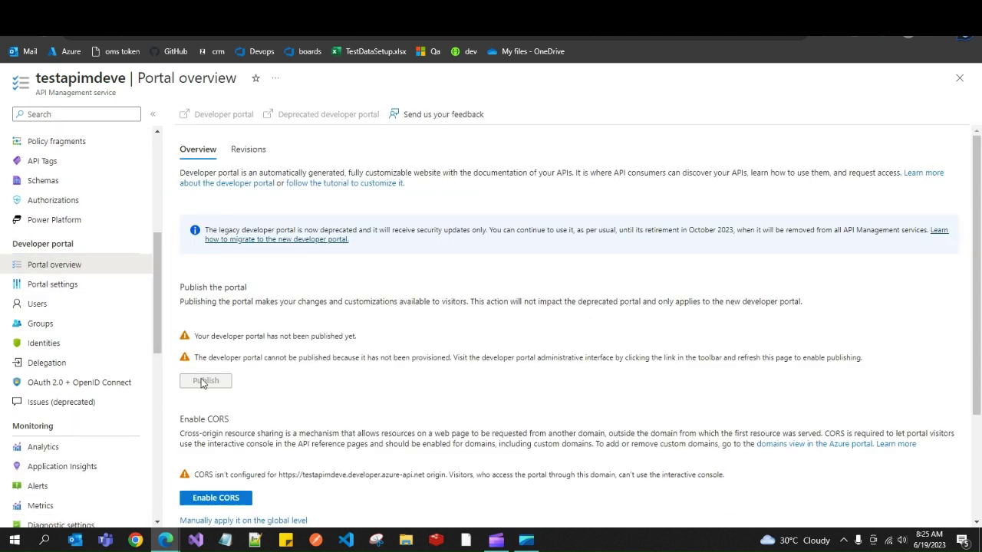
left_click(204, 360)
left_click(207, 183)
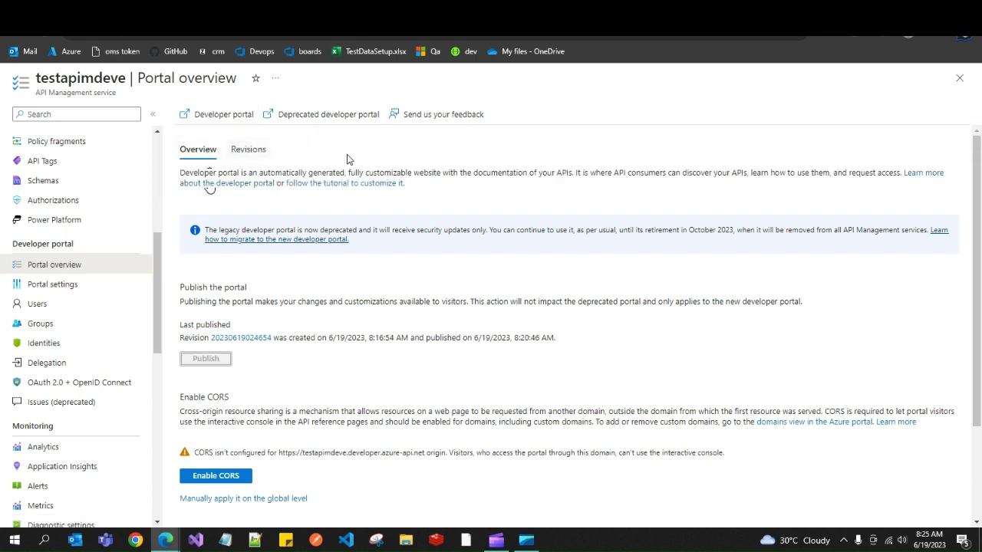
left_click(221, 113)
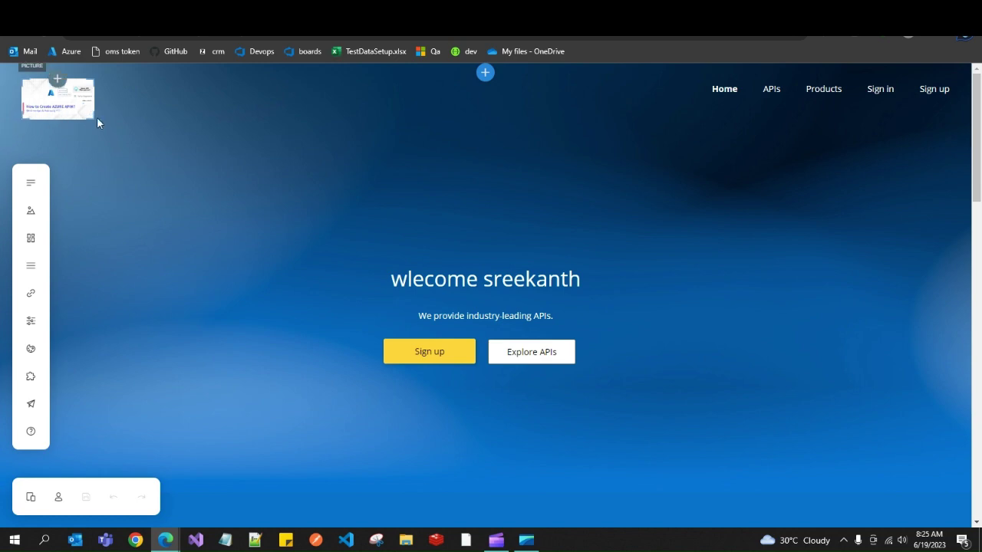
In the published portal, check the welcome heading, then view the APIs and Products pages.
mouse_move(174, 544)
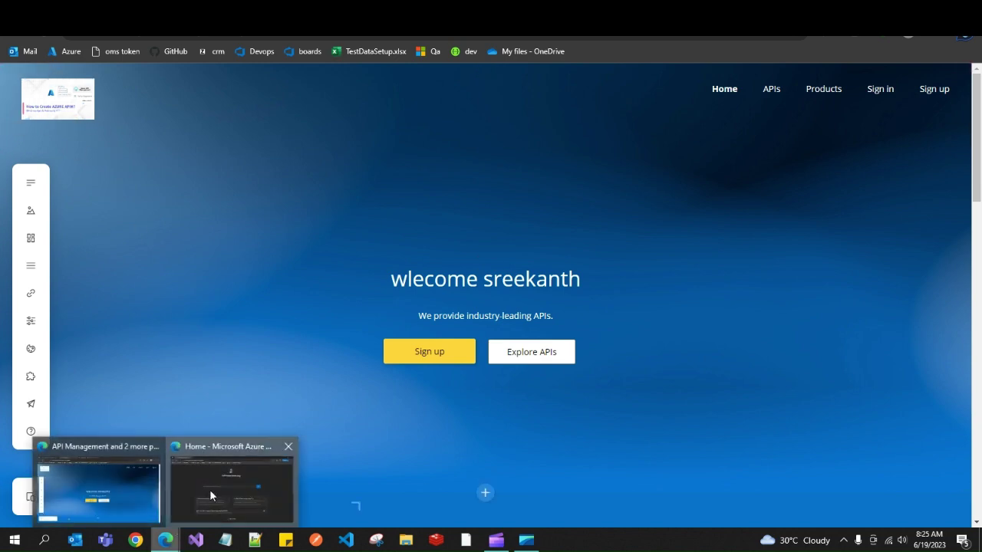
left_click(210, 490)
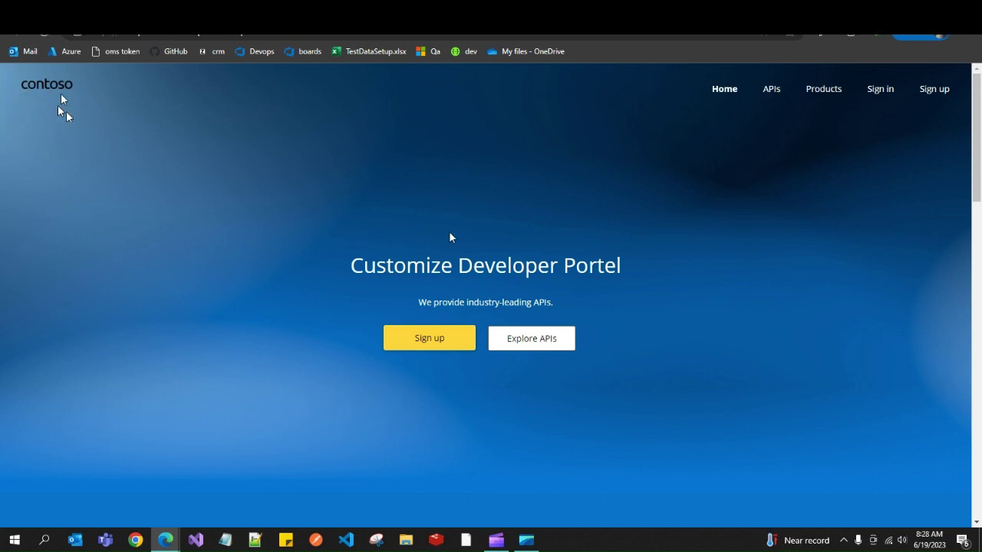
left_click_drag(358, 264, 576, 273)
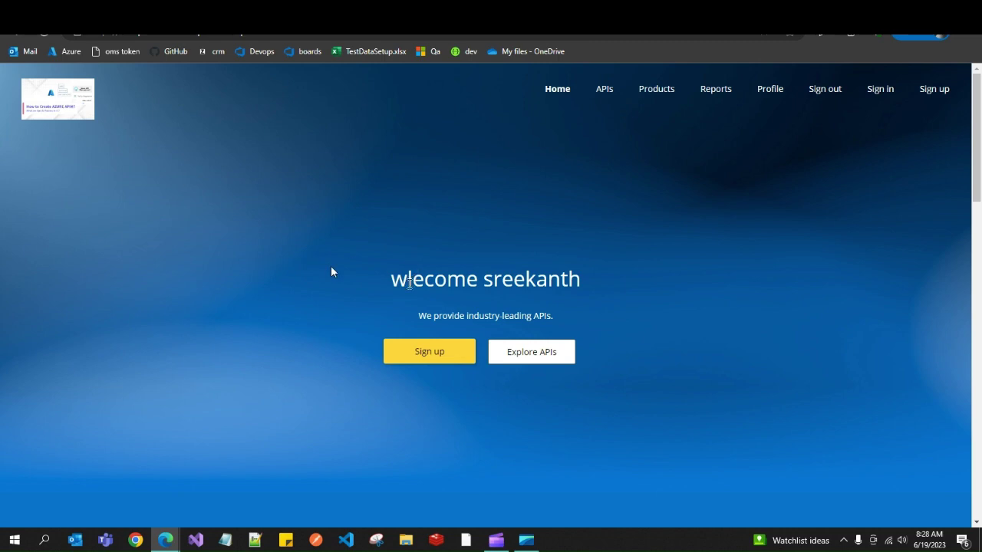
left_click_drag(399, 281, 606, 287)
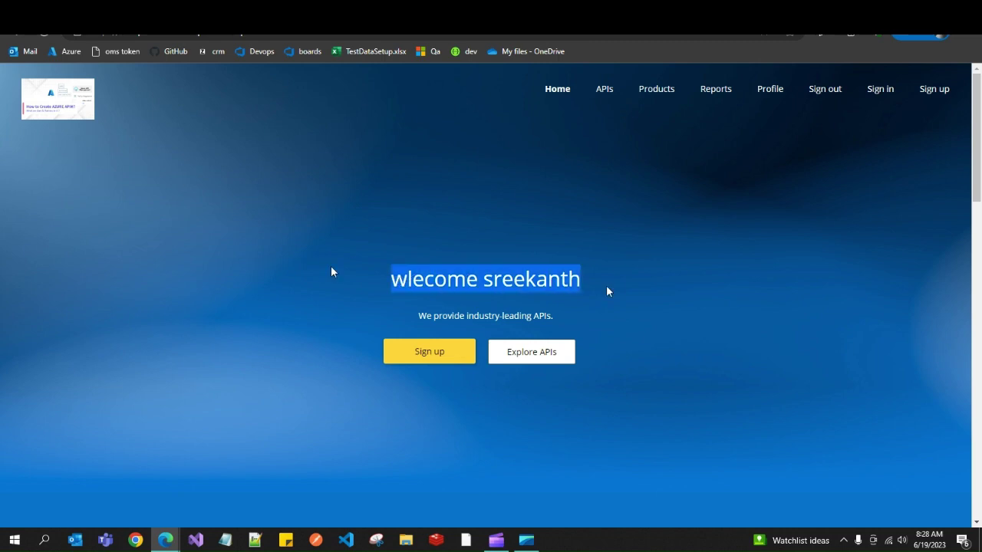
left_click(371, 301)
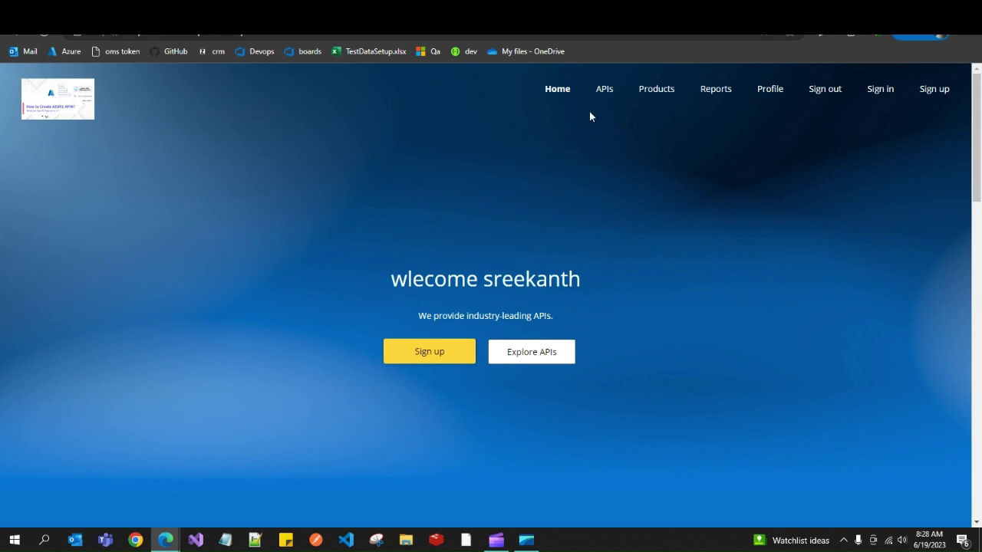
left_click(603, 92)
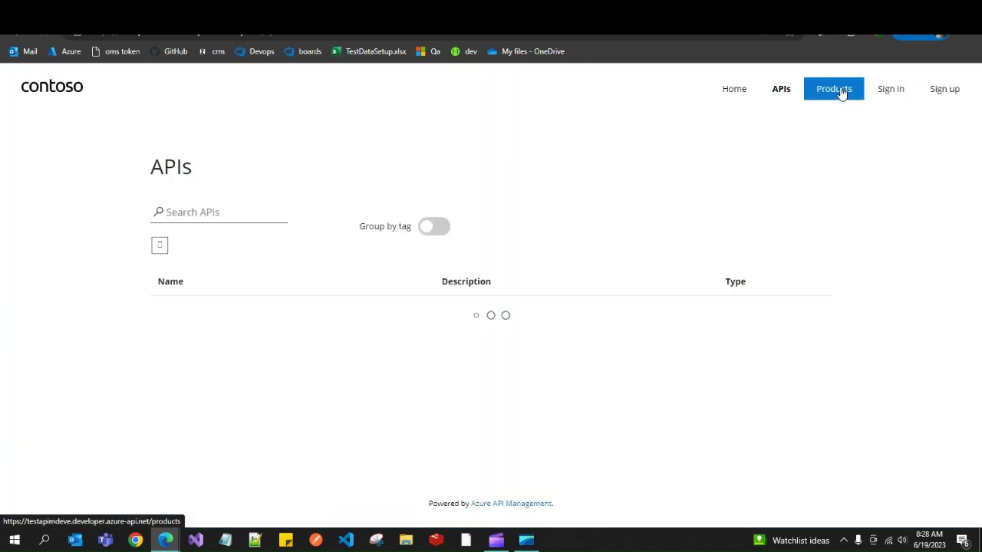
left_click(841, 92)
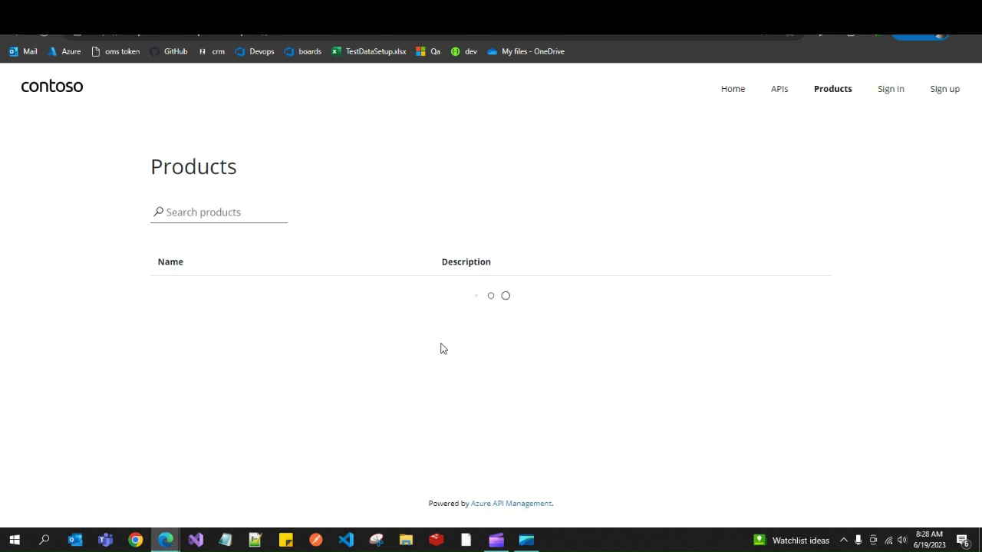
Back in the editor, browse the API and User widgets beside About us without adding any.
mouse_move(166, 541)
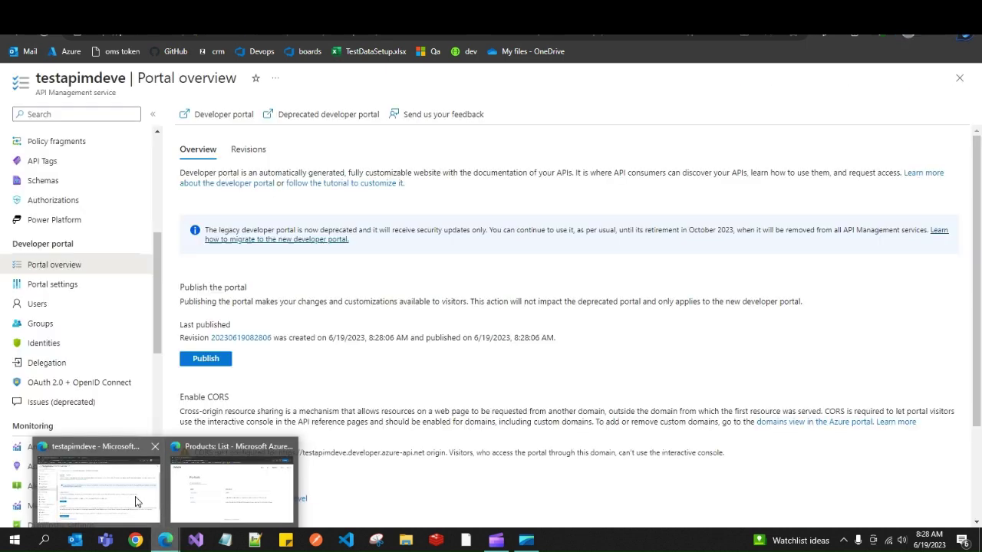
left_click(137, 501)
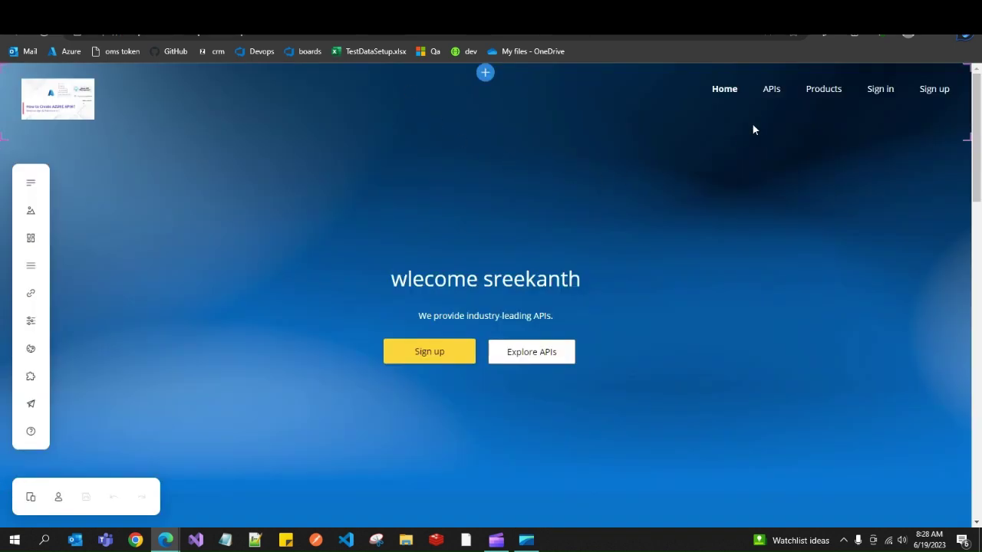
left_click_drag(975, 150, 975, 259)
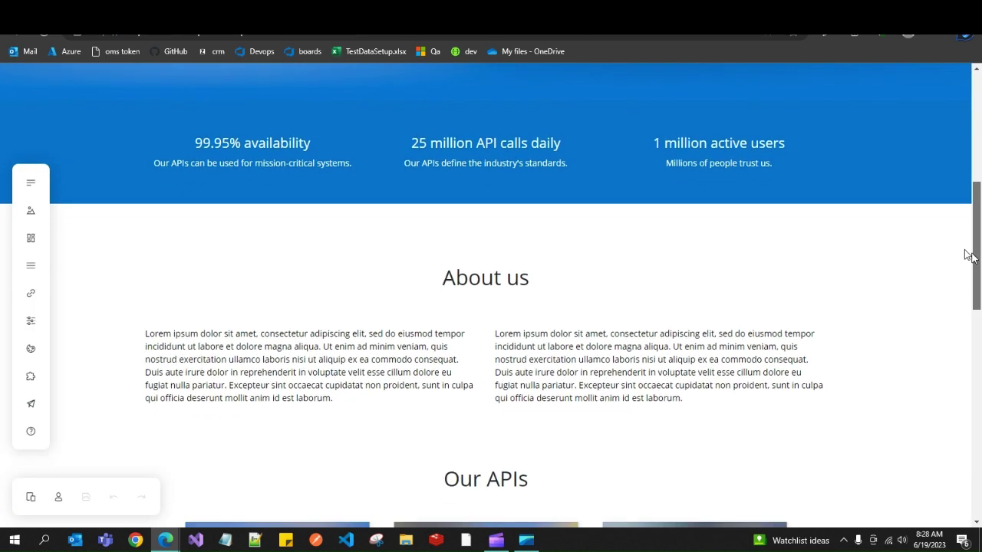
left_click(660, 327)
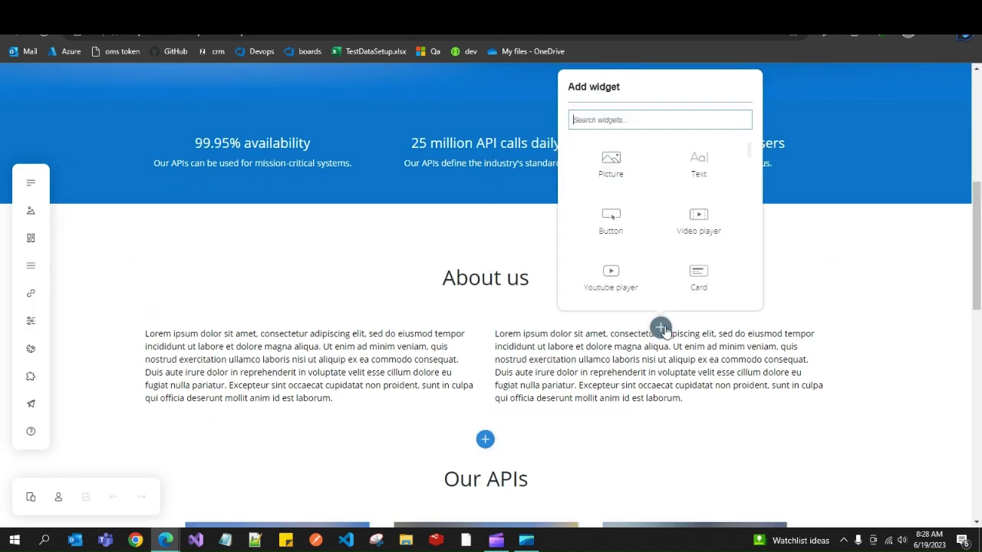
left_click_drag(752, 151, 724, 184)
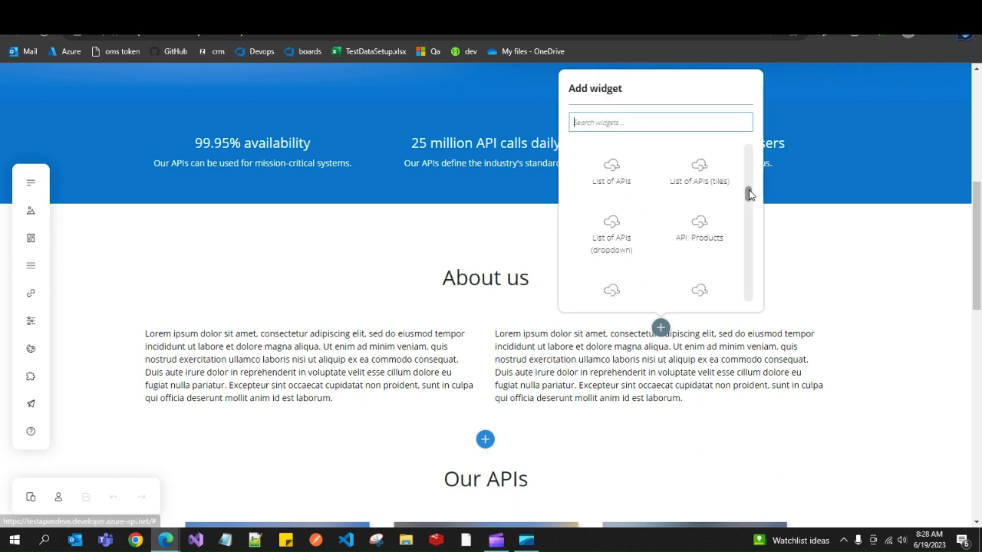
scroll(750, 193, "up", 2)
scroll(754, 194, "down", 2)
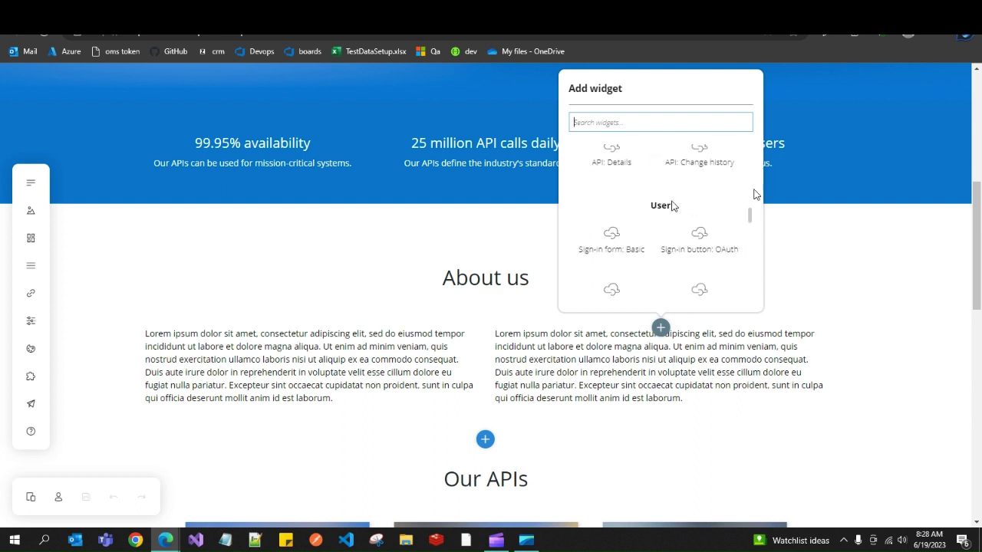
left_click_drag(746, 213, 752, 235)
left_click(824, 223)
left_click_drag(977, 230, 977, 121)
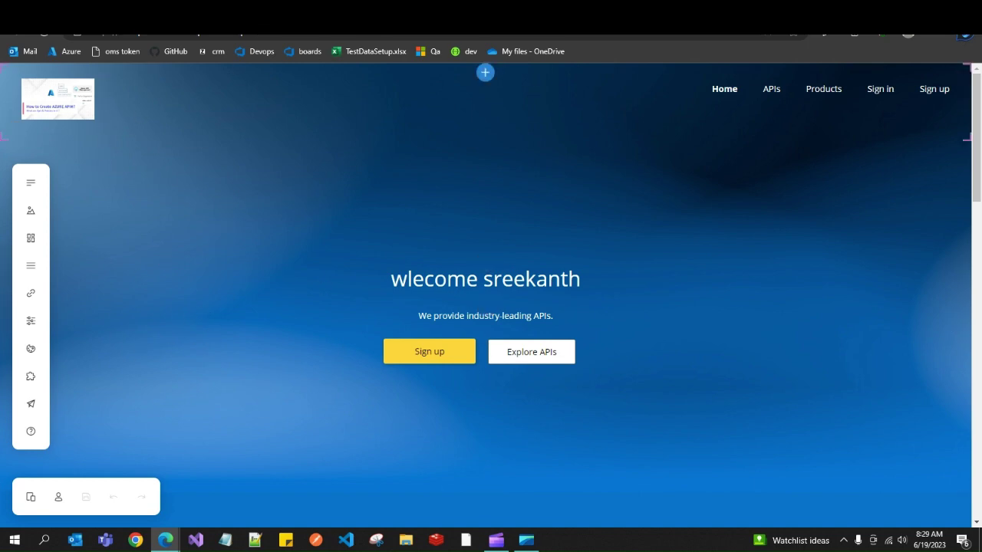
key("ctrl+w")
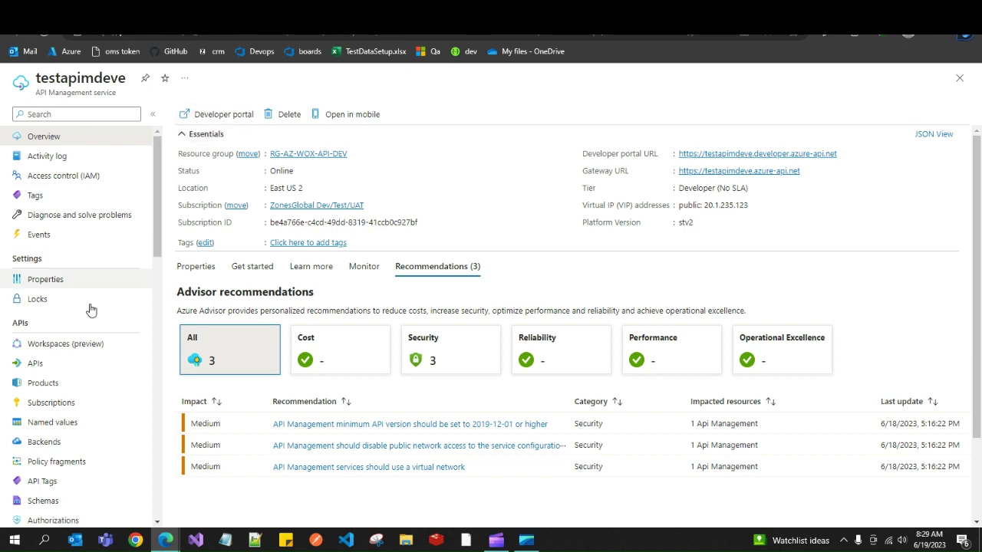
Show the testapimdeve Products list and review the ten product names.
left_click(63, 383)
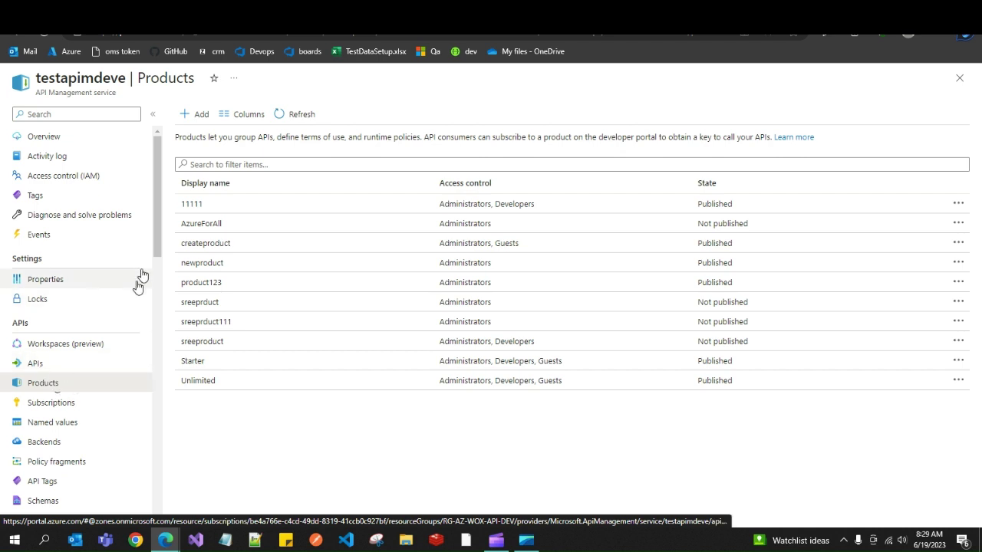
scroll(154, 238, "down", 1)
scroll(155, 238, "up", 1)
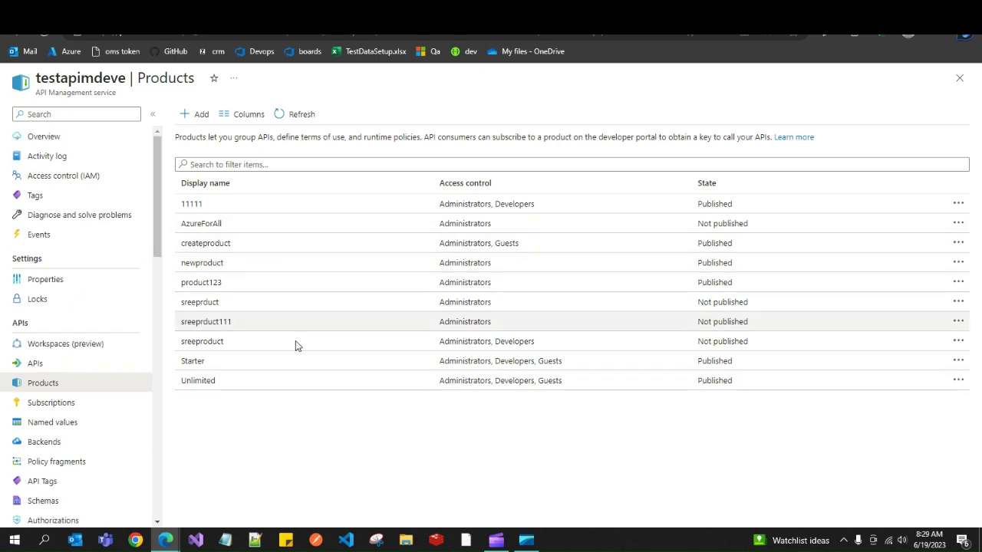
left_click_drag(184, 204, 244, 353)
left_click(237, 400)
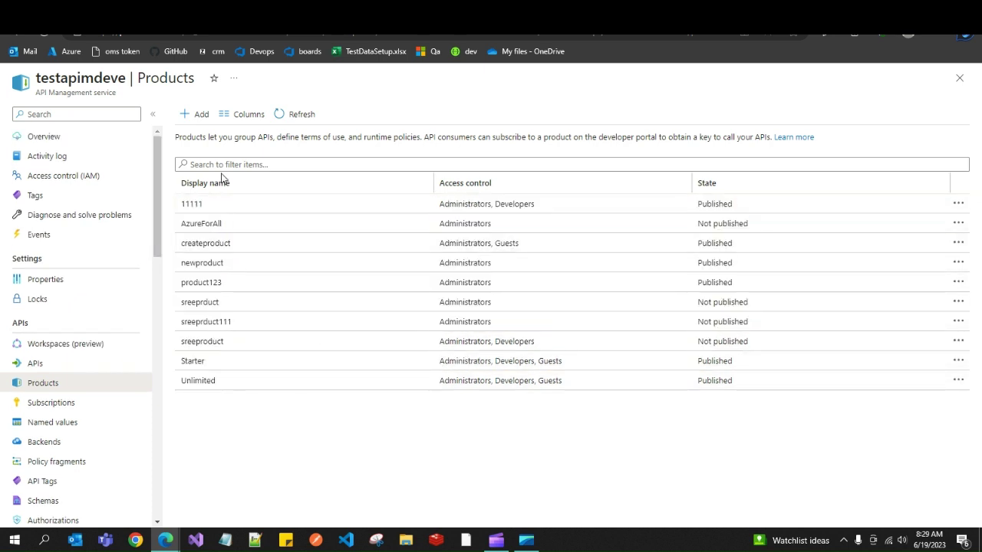
Start a new product with the display name viewers.
left_click(196, 114)
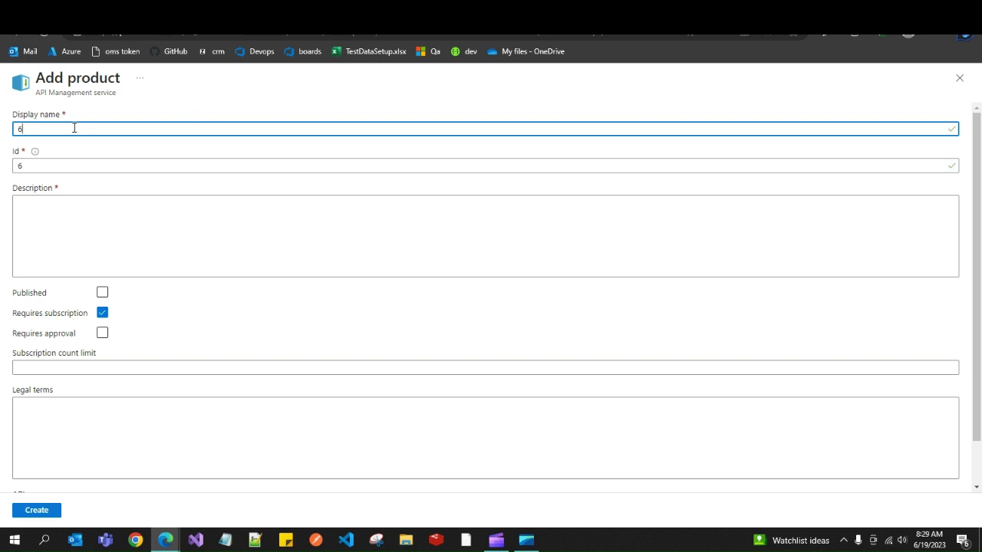
key("BackSpace")
type("sreekan")
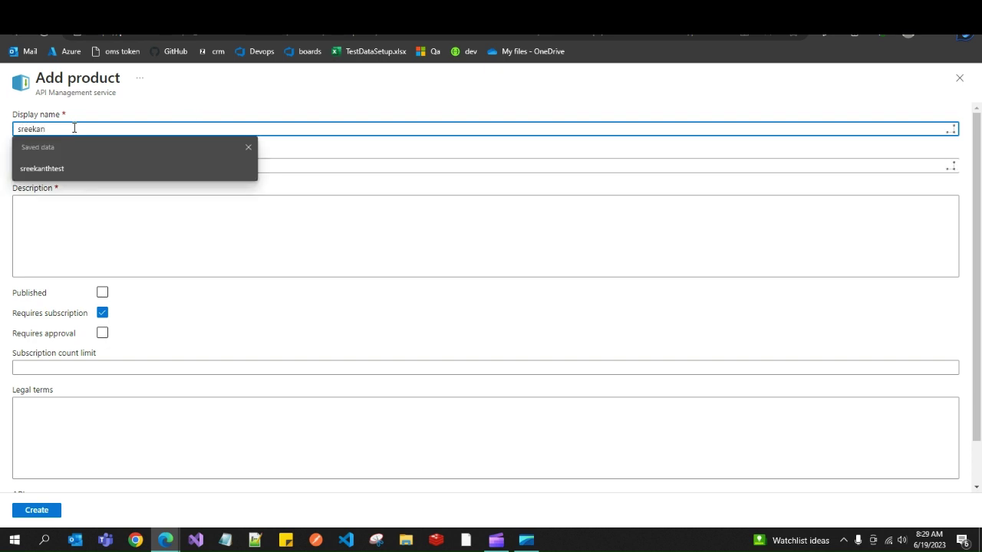
key("BackSpace")
key("BackSpace")
key("BackSpace")
key("BackSpace")
key("BackSpace")
key("BackSpace")
key("BackSpace")
type("viewers")
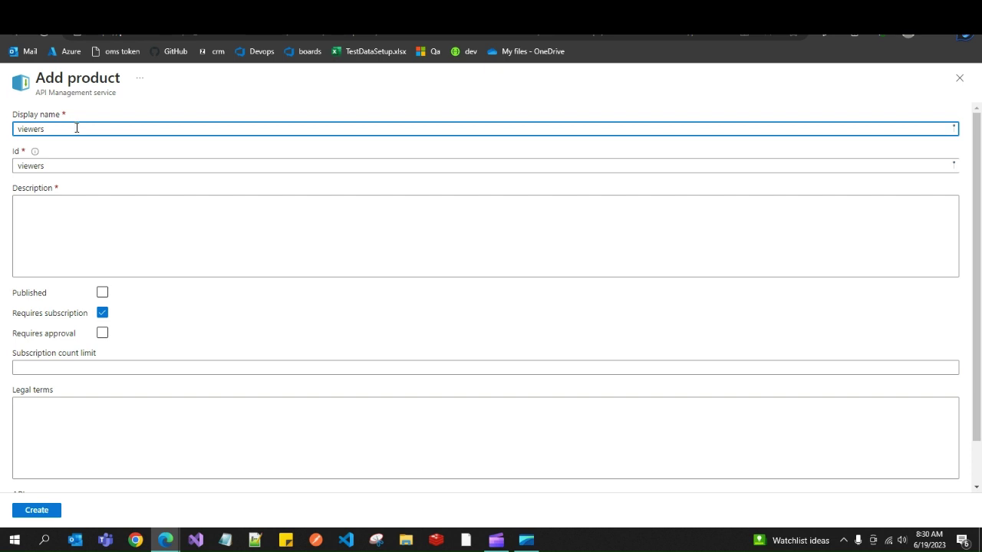
Require subscription approval, add a description, and create viewers unpublished.
left_click(103, 336)
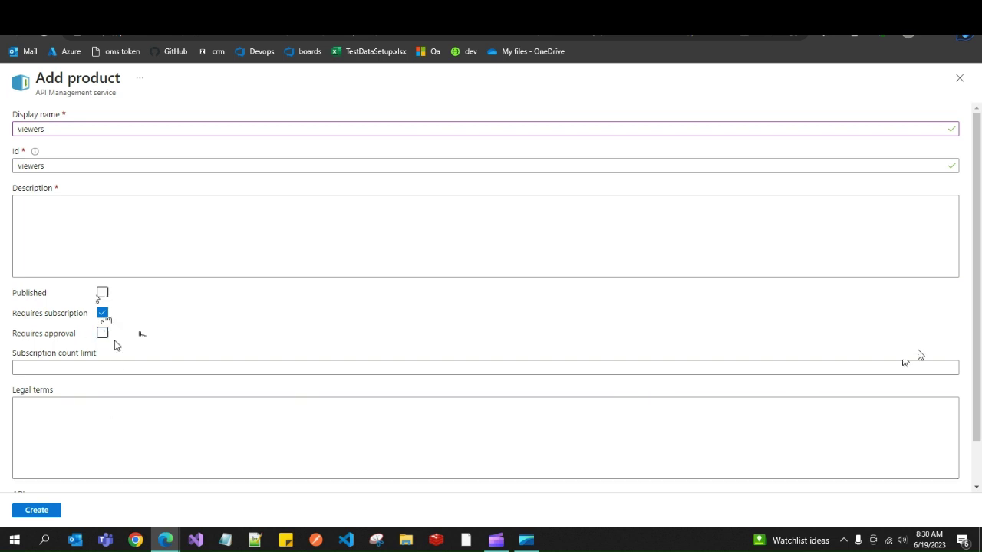
scroll(972, 376, "down", 2)
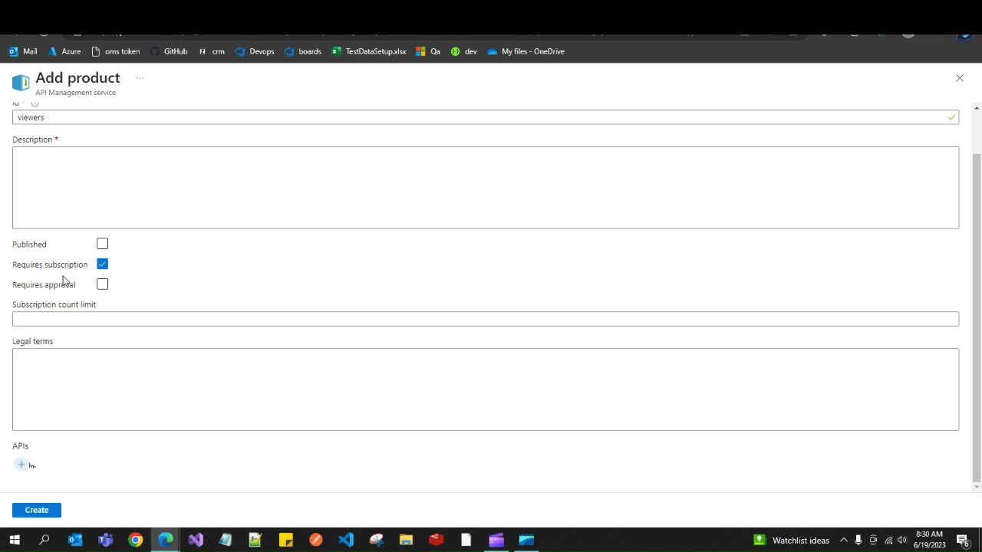
left_click(23, 466)
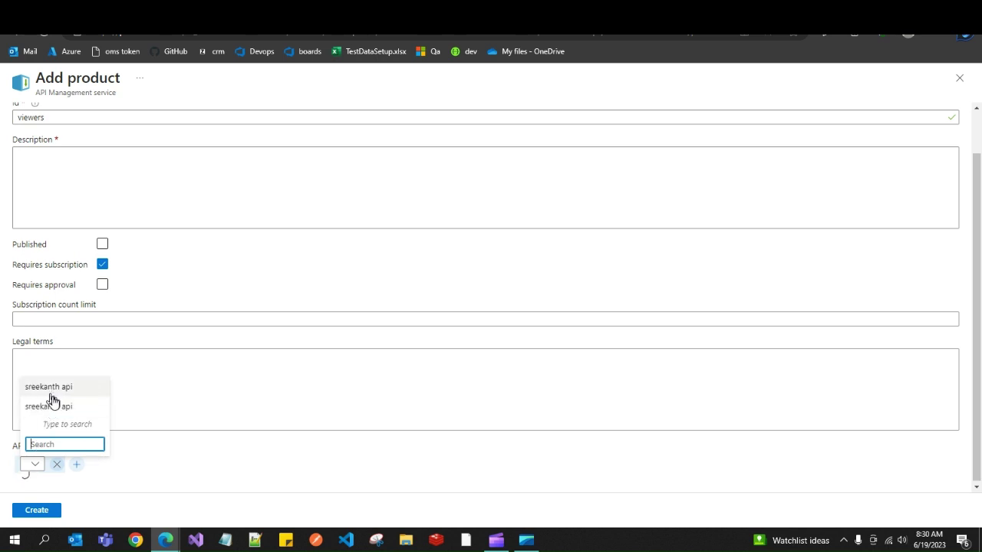
left_click(131, 455)
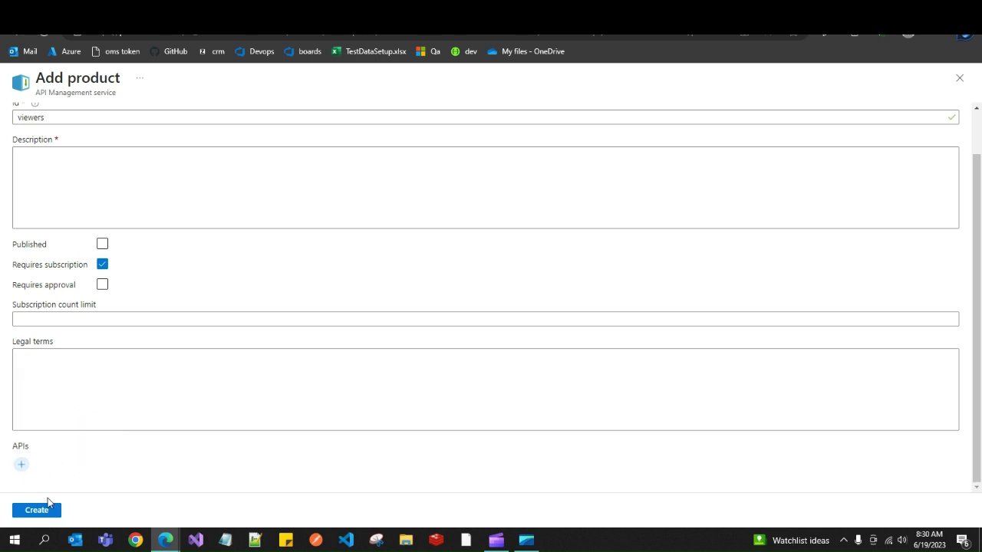
left_click(37, 511)
left_click(74, 170)
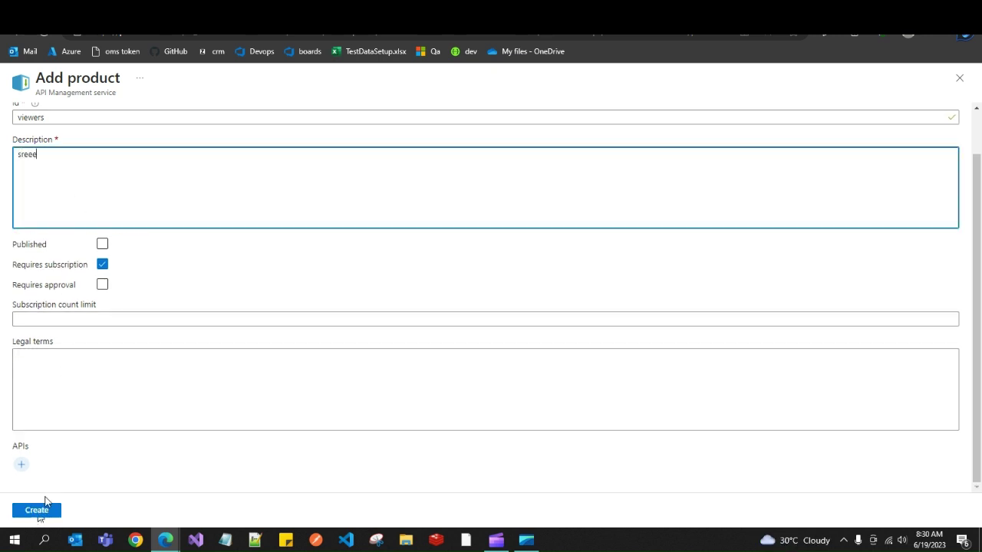
left_click(39, 511)
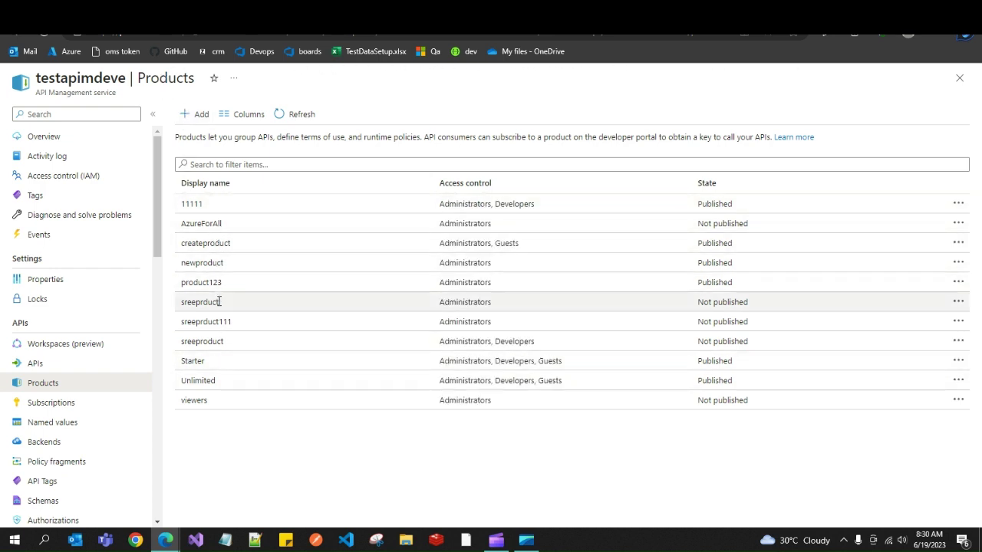
Add sreekanth api to the viewers product's APIs.
left_click(206, 401)
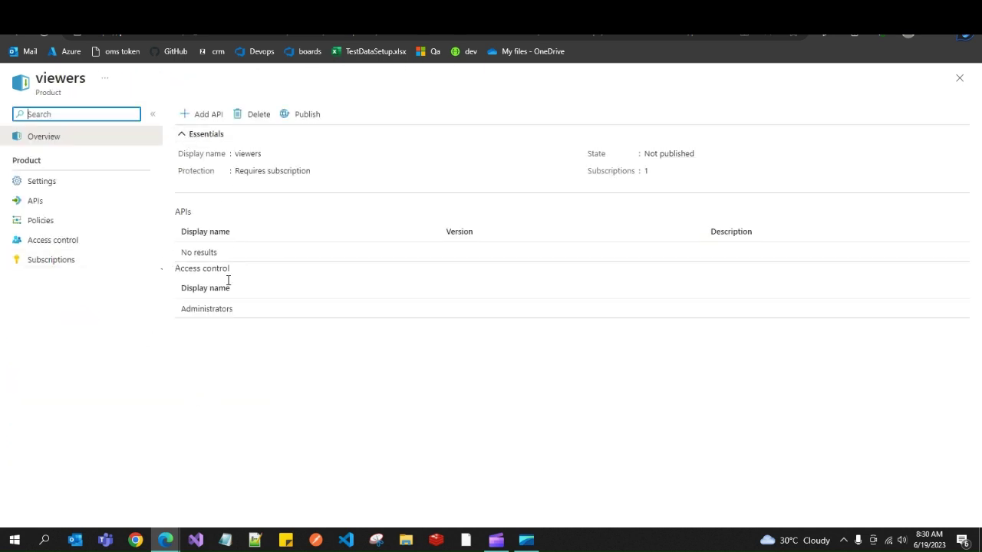
left_click_drag(180, 210, 214, 252)
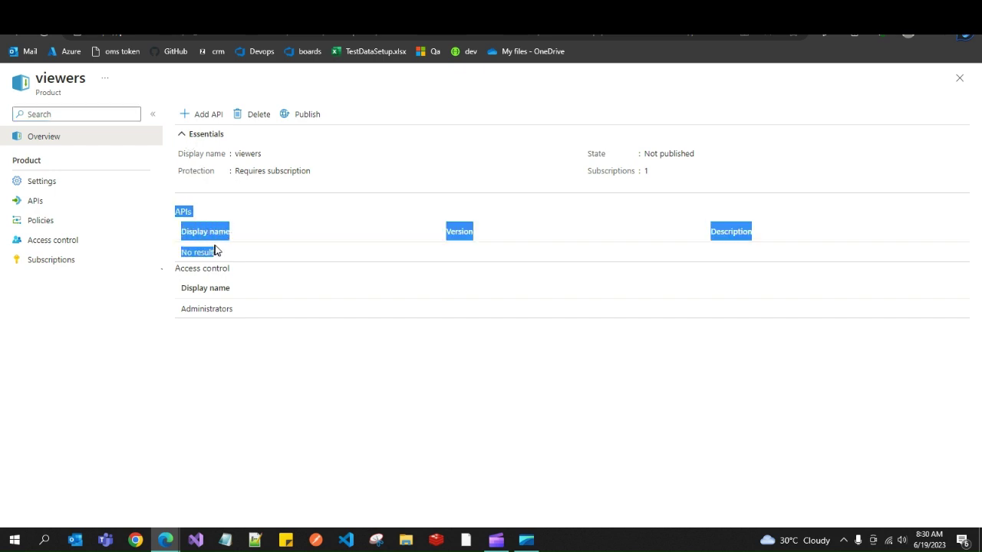
left_click(236, 255)
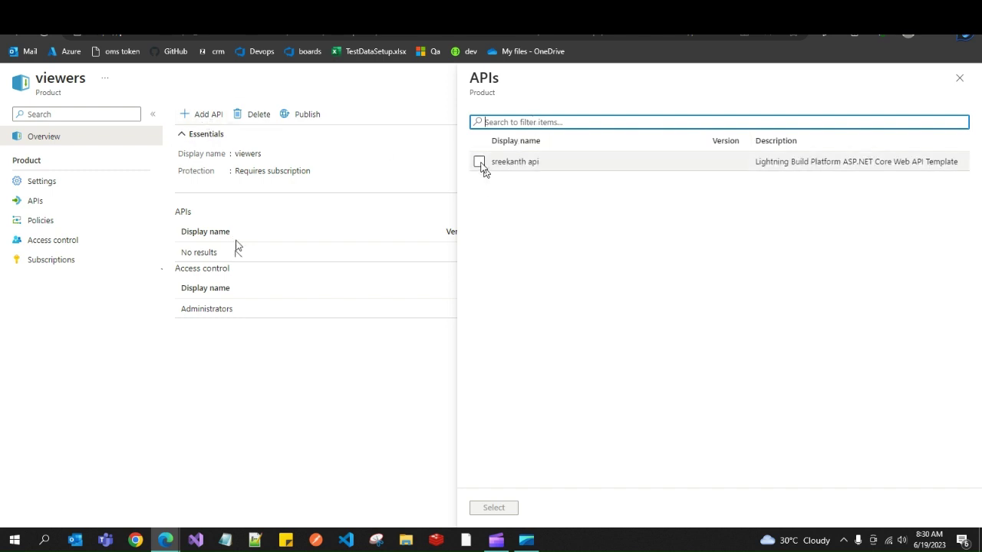
left_click(479, 161)
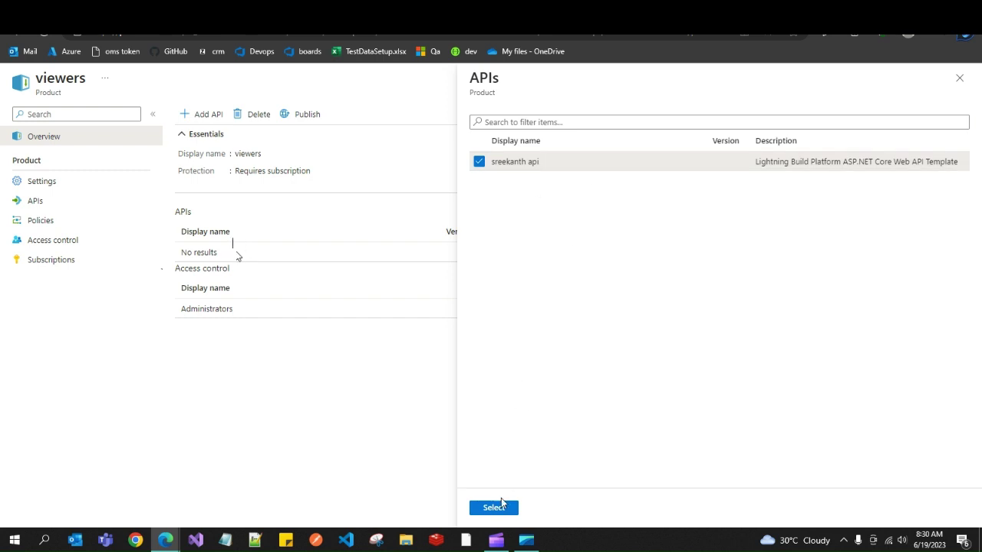
left_click(500, 508)
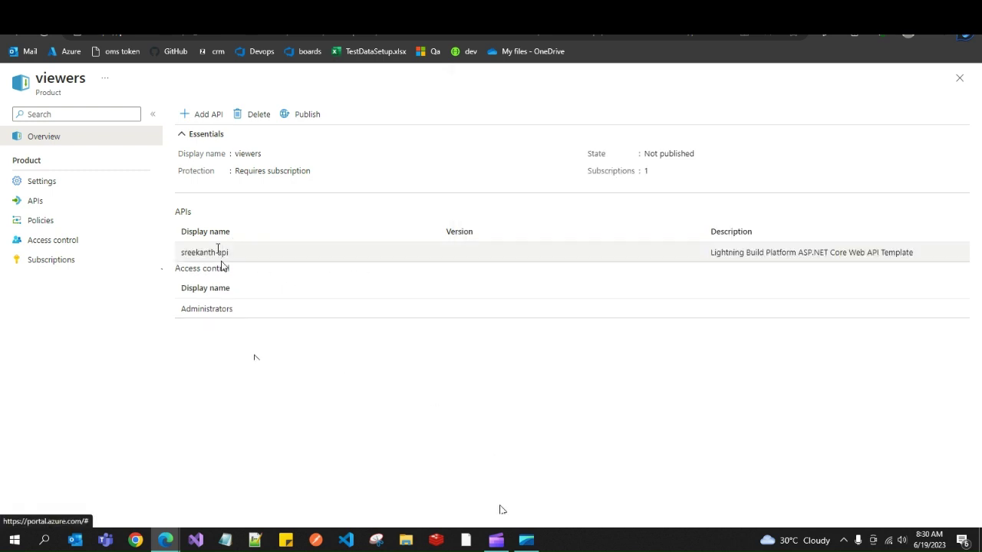
left_click_drag(182, 253, 232, 253)
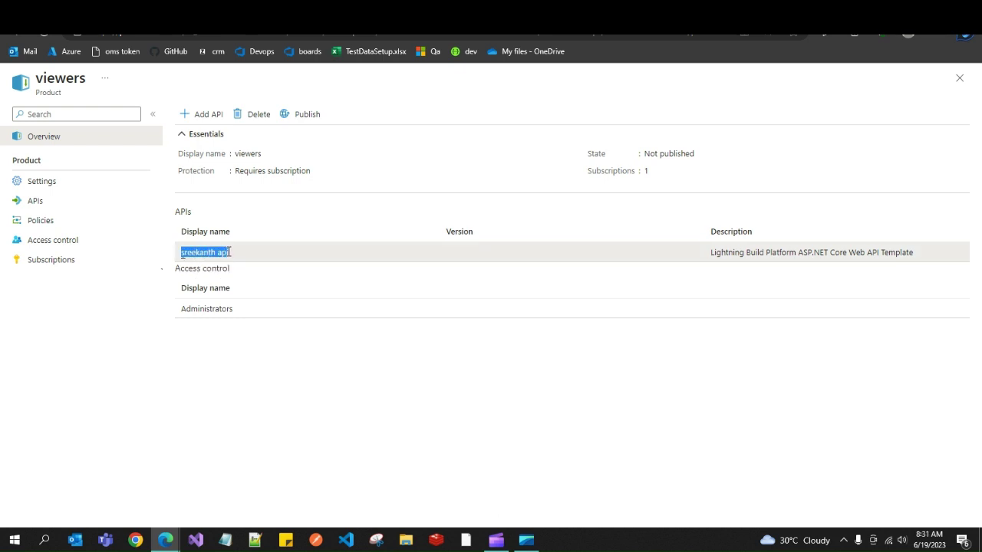
left_click(246, 461)
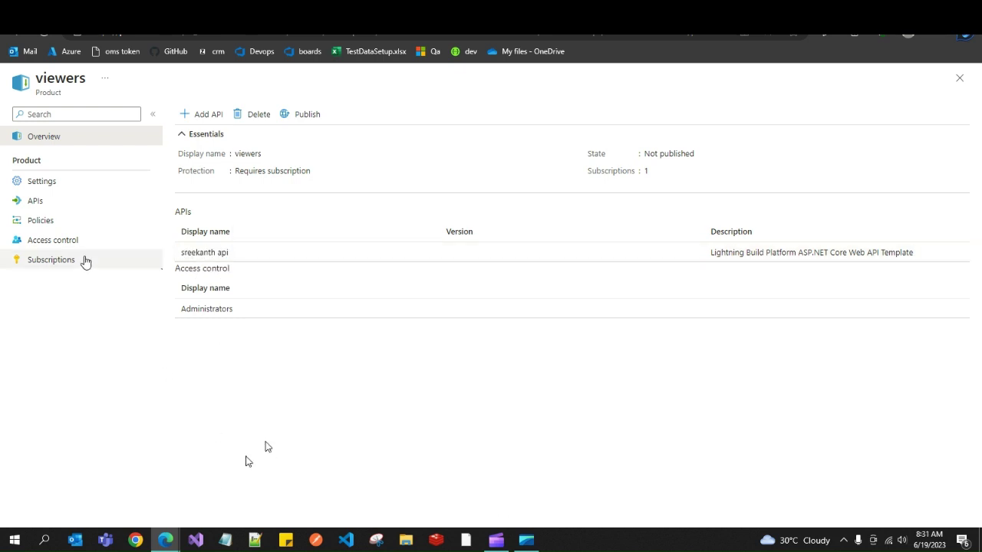
mouse_move(163, 544)
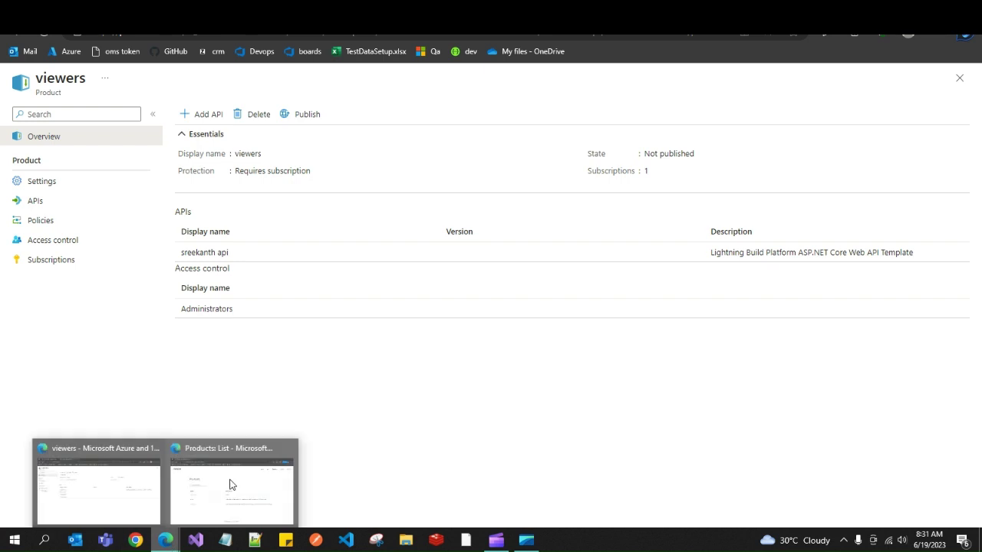
left_click(237, 478)
Sign out of the developer portal, reopen APIs, and copy the page URL.
left_click(774, 93)
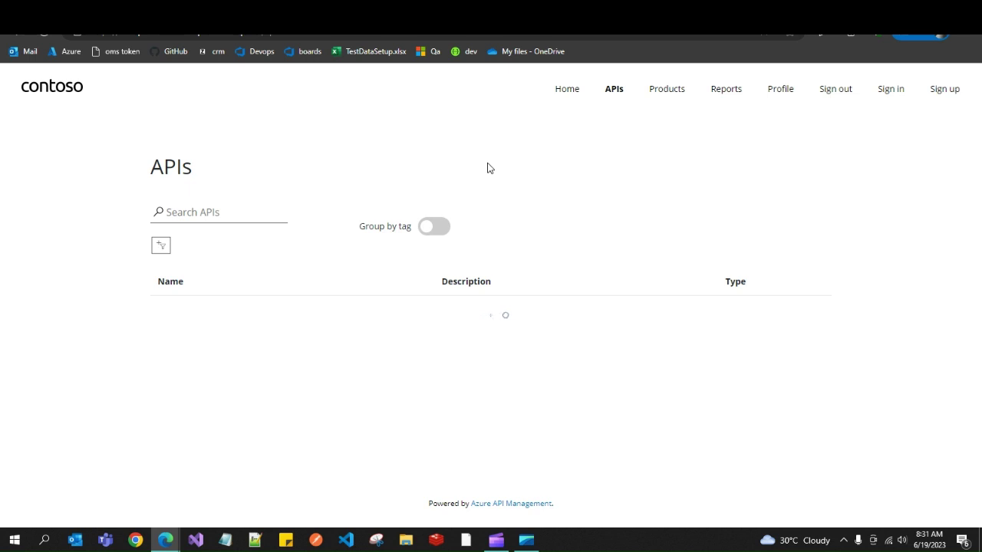
left_click(837, 92)
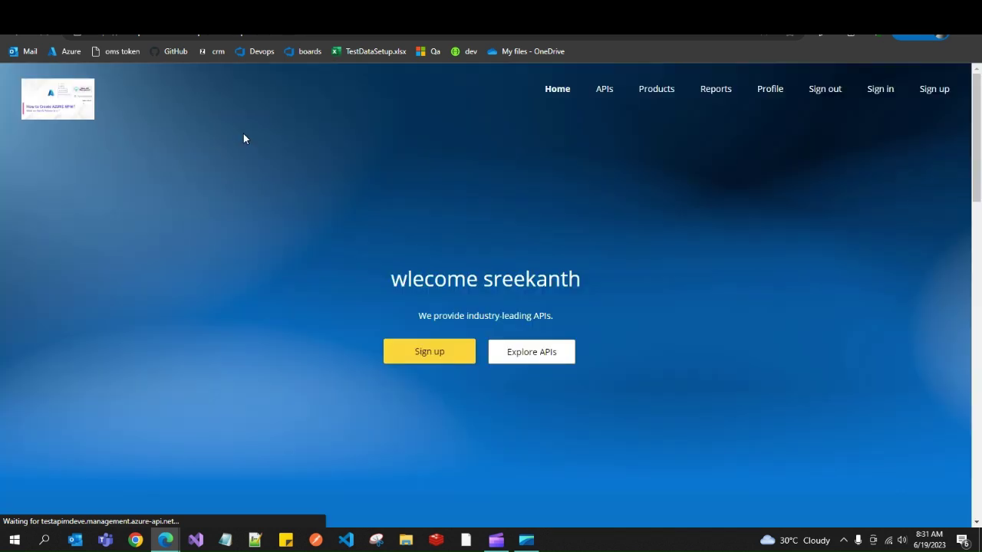
left_click(604, 90)
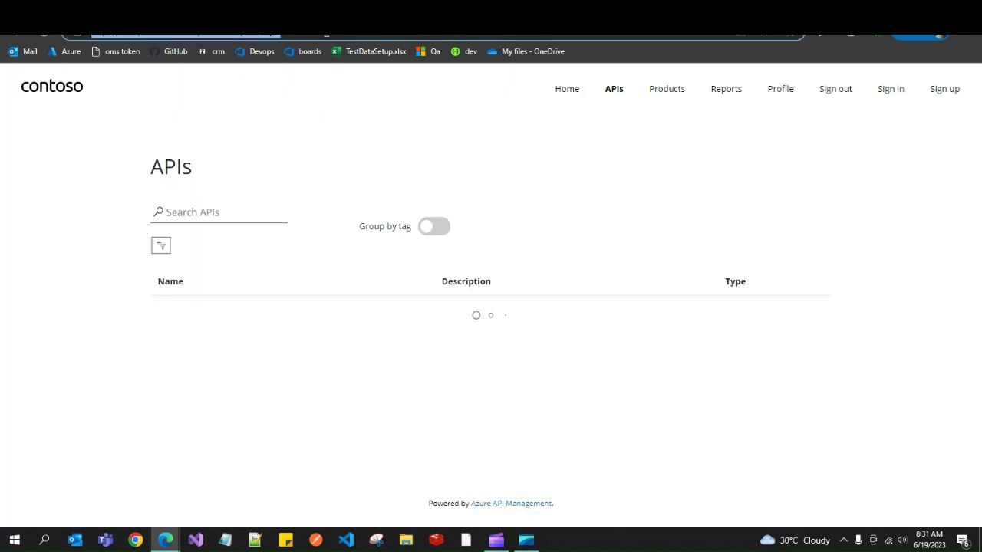
left_click(326, 34)
key("alt+Tab")
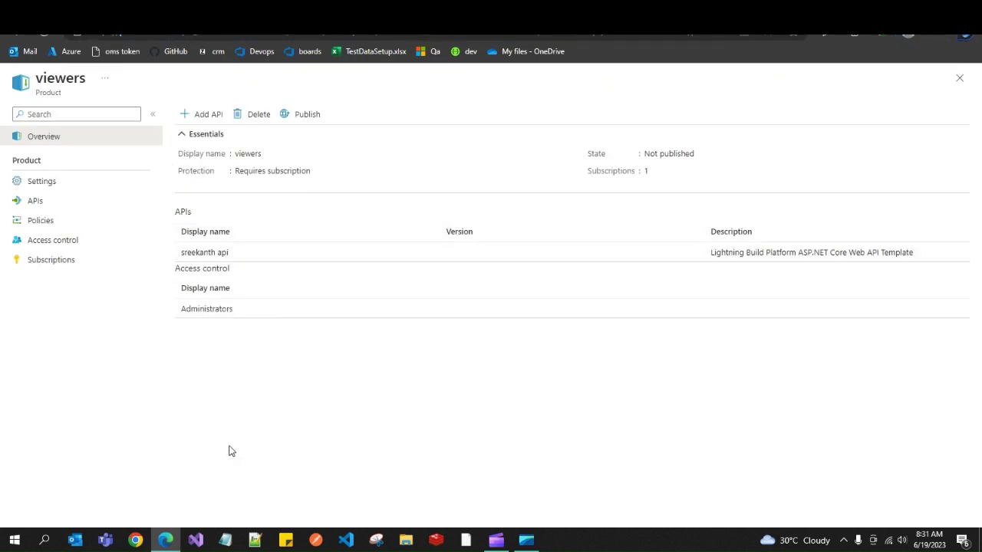
In a private window, load the /apis URL, view sreekanth api, then open Products.
key("ctrl+shift+n")
type("https://testapimdeve.developer.azure-api.net/apis")
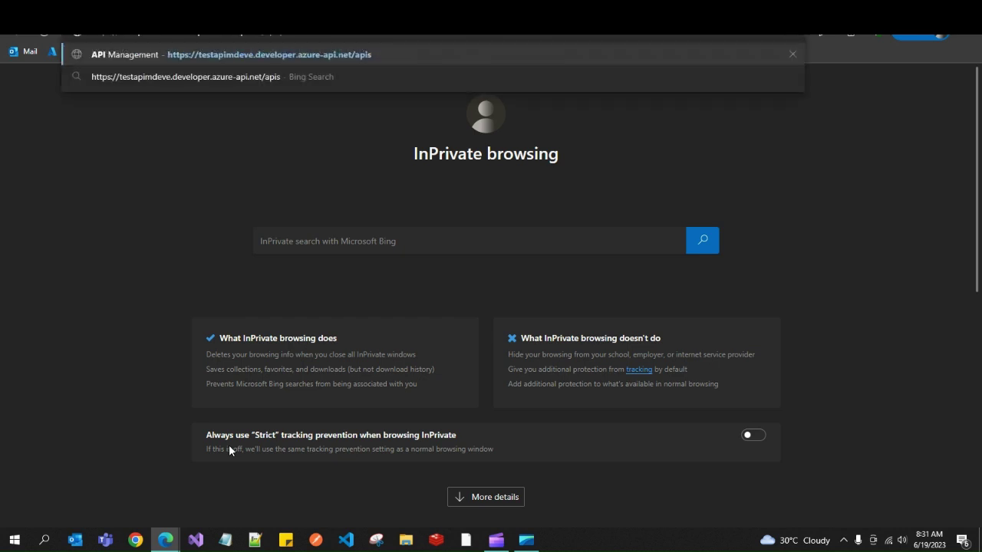
key("Return")
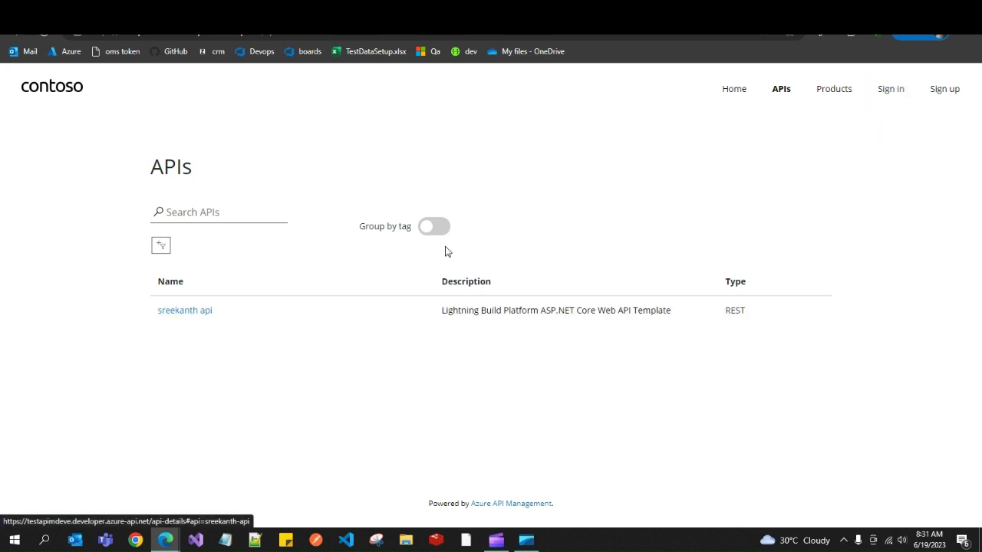
left_click(183, 317)
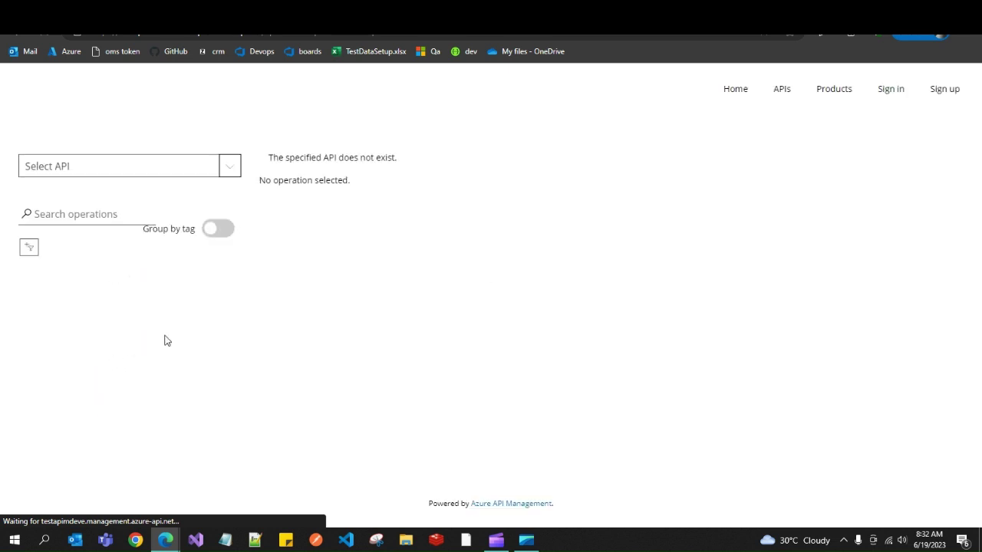
left_click(788, 104)
left_click(839, 94)
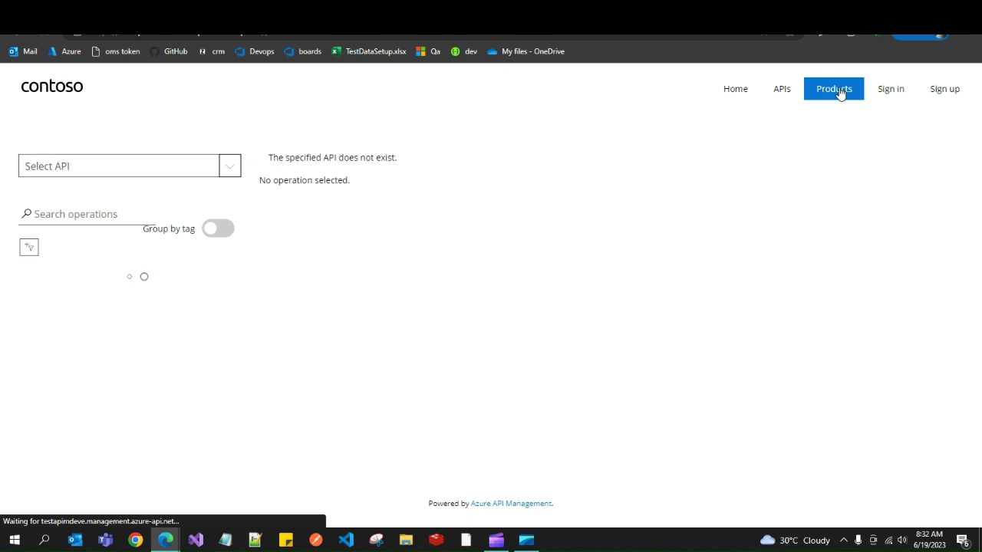
left_click(836, 89)
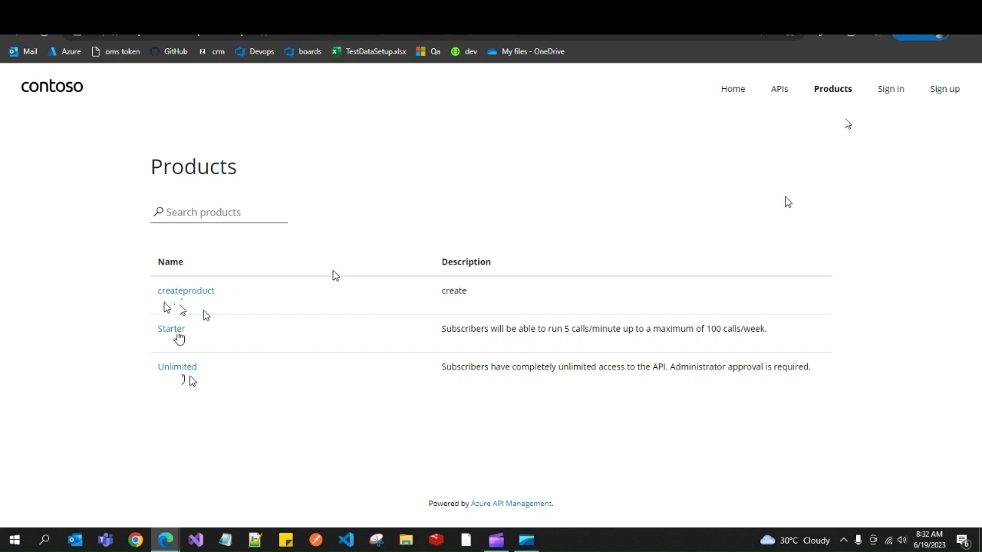
In Users, start a new user with first and last name viewer.
mouse_move(167, 540)
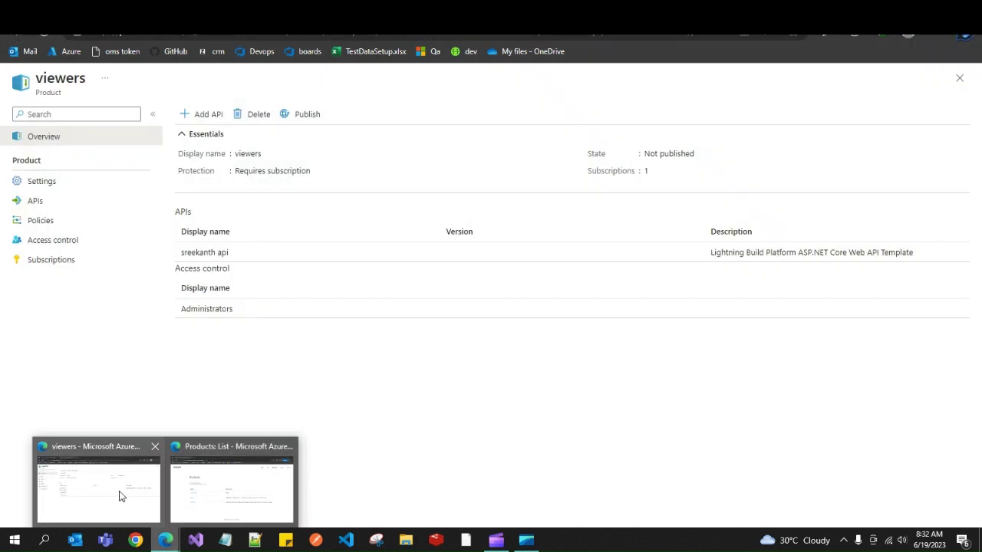
left_click(118, 497)
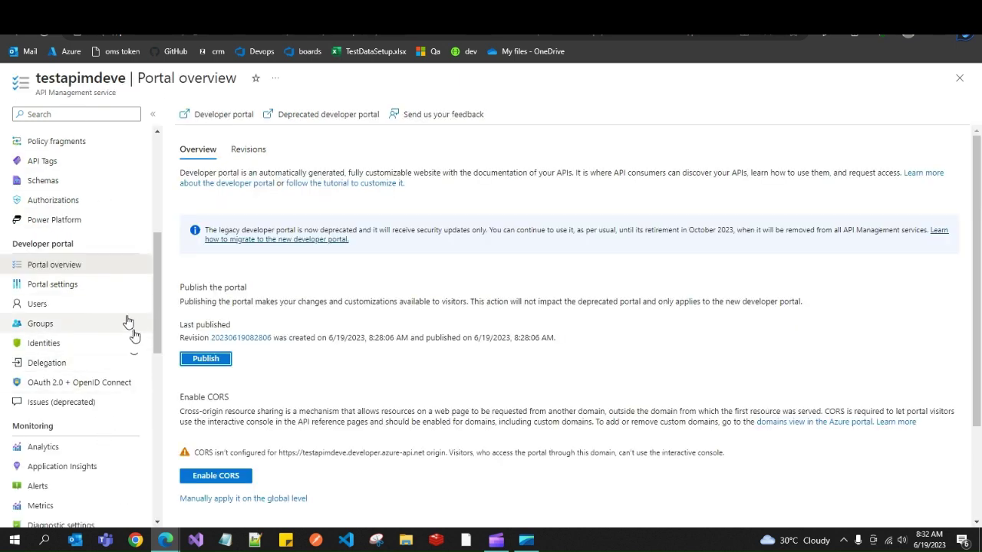
left_click(75, 311)
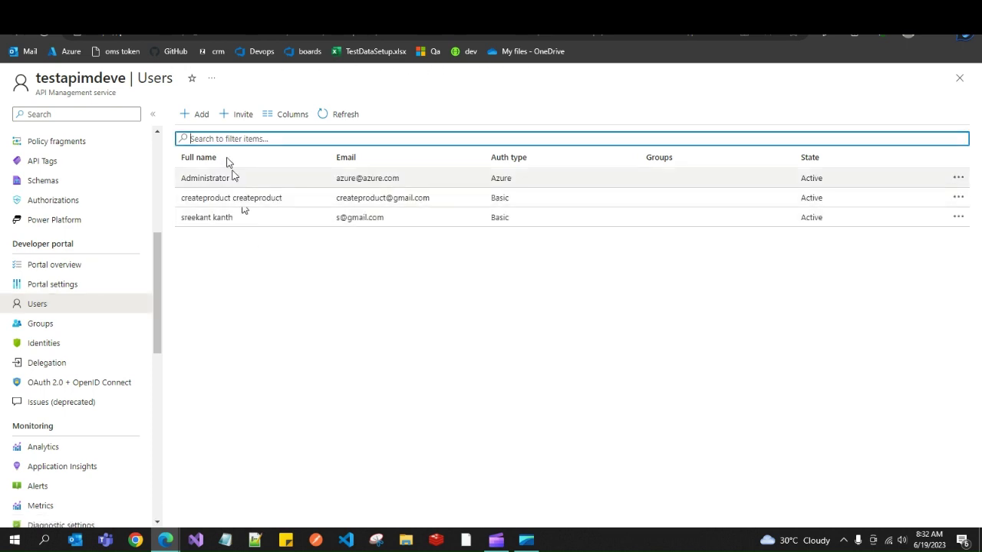
left_click(198, 115)
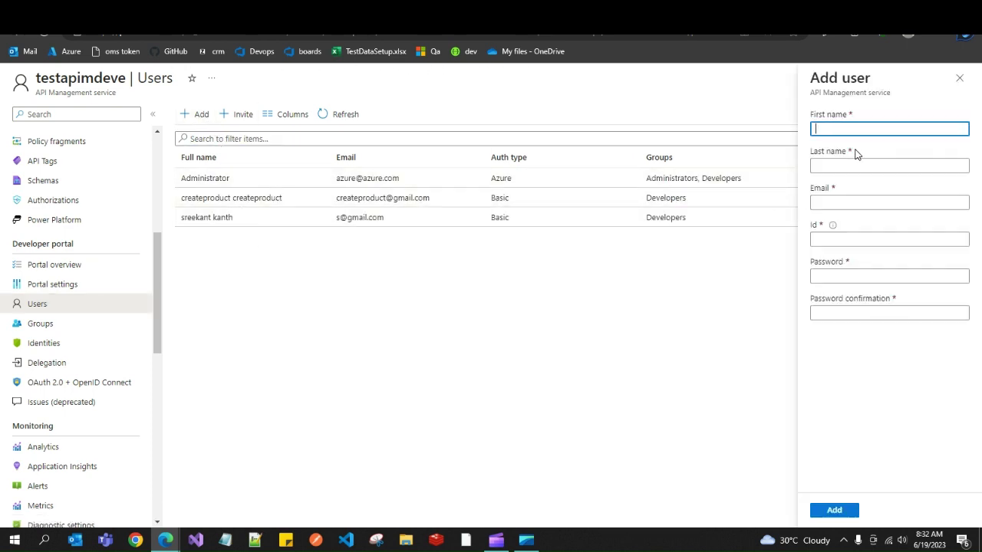
type("vieweruser")
double_click(844, 130)
key("ctrl+c")
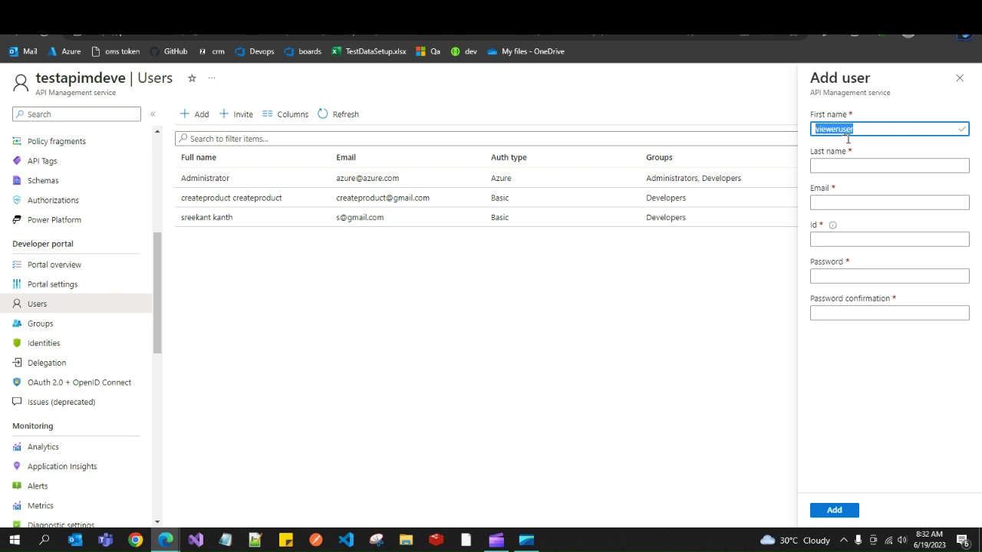
left_click(863, 166)
key("ctrl+v")
Fill in the user's email, password and confirmation, and add the account.
left_click(867, 203)
key("ctrl+v")
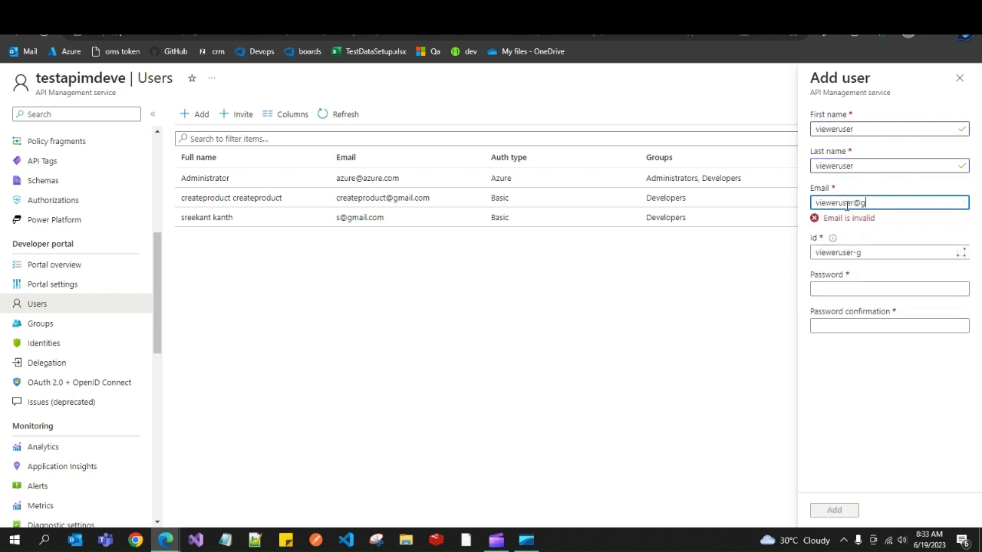
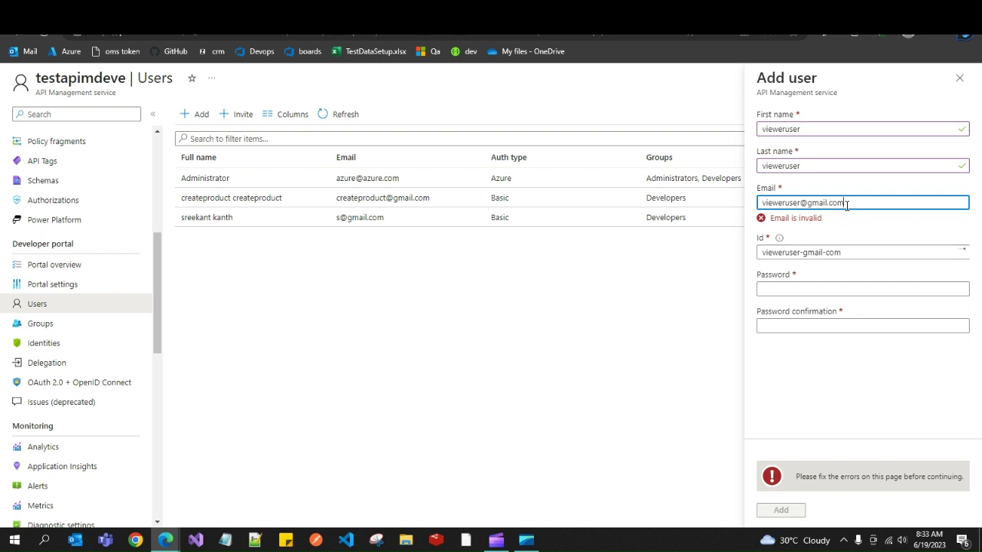
left_click(838, 275)
key("ctrl+v")
left_click(833, 312)
key("ctrl+v")
left_click(836, 510)
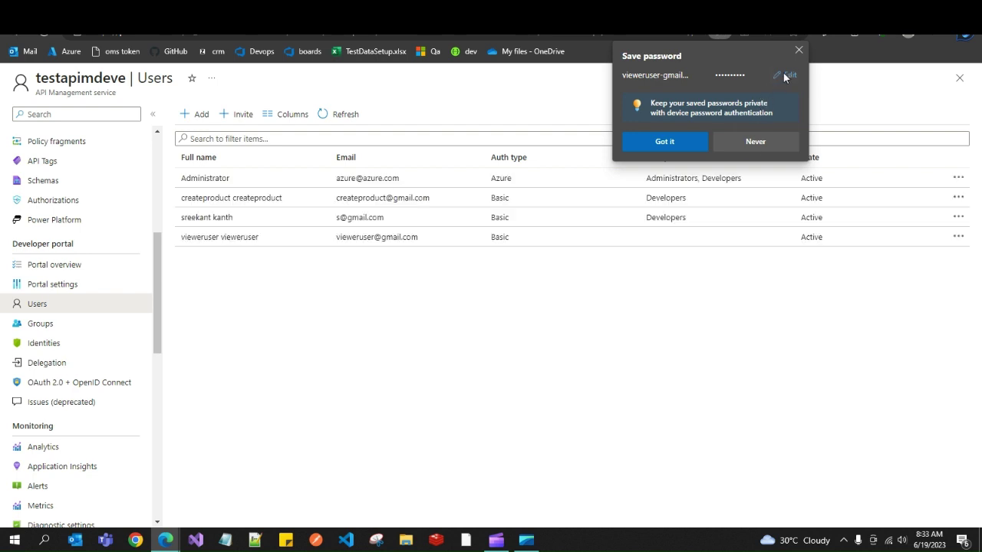
Check the new user in the list, then go to Products.
left_click_drag(181, 239, 265, 242)
left_click(234, 339)
left_click_drag(155, 283, 100, 222)
left_click(71, 242)
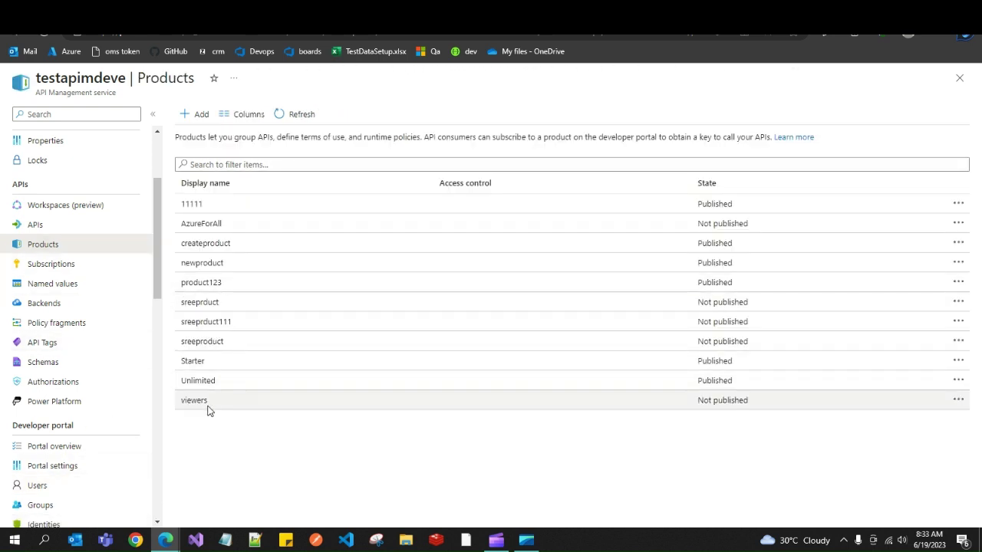
Add the Developers group to viewers' access control, refresh, and verify the groups.
left_click(195, 400)
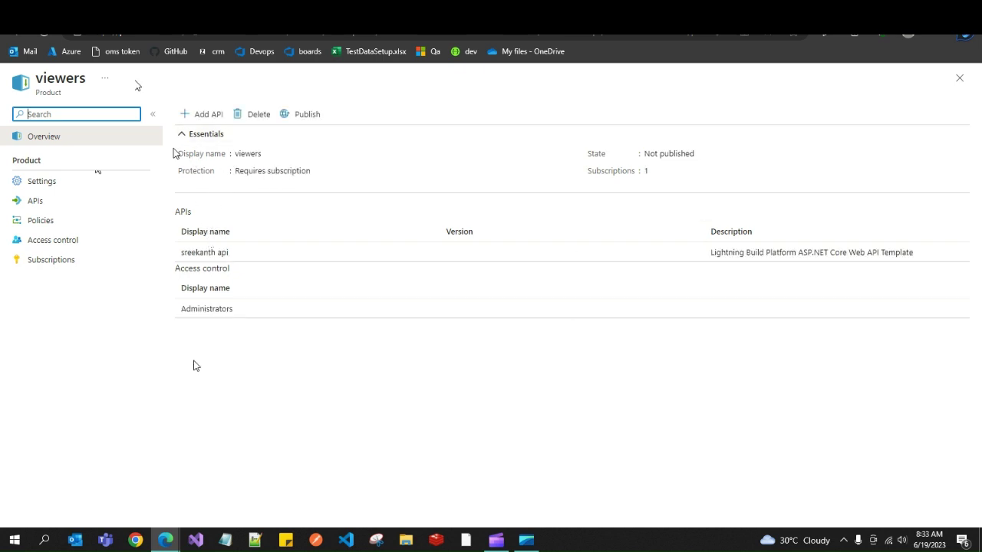
left_click(17, 36)
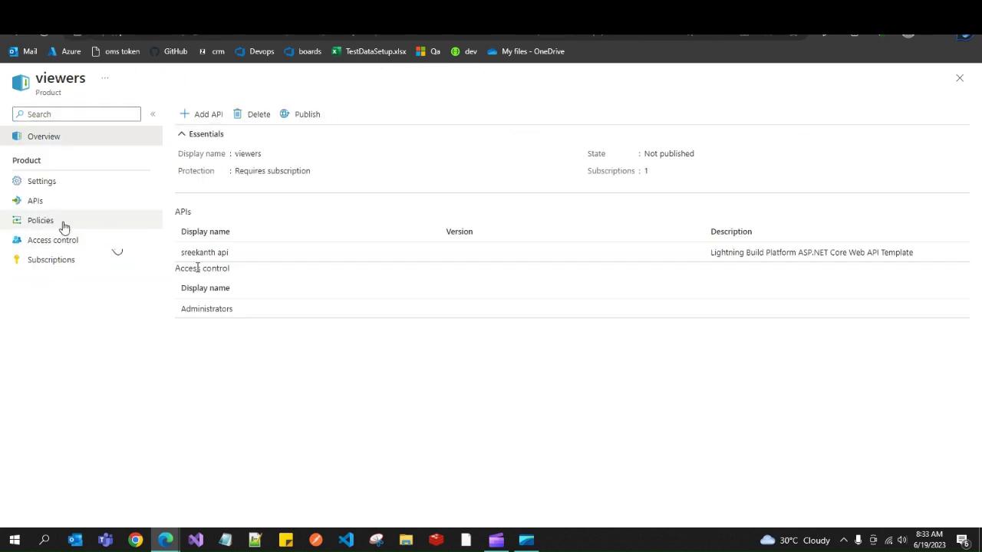
left_click(73, 242)
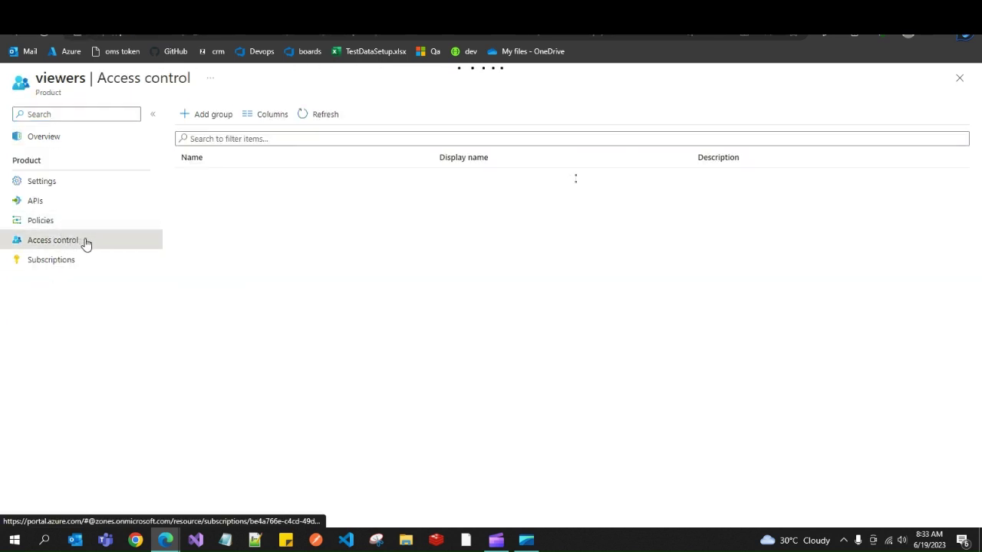
left_click(207, 115)
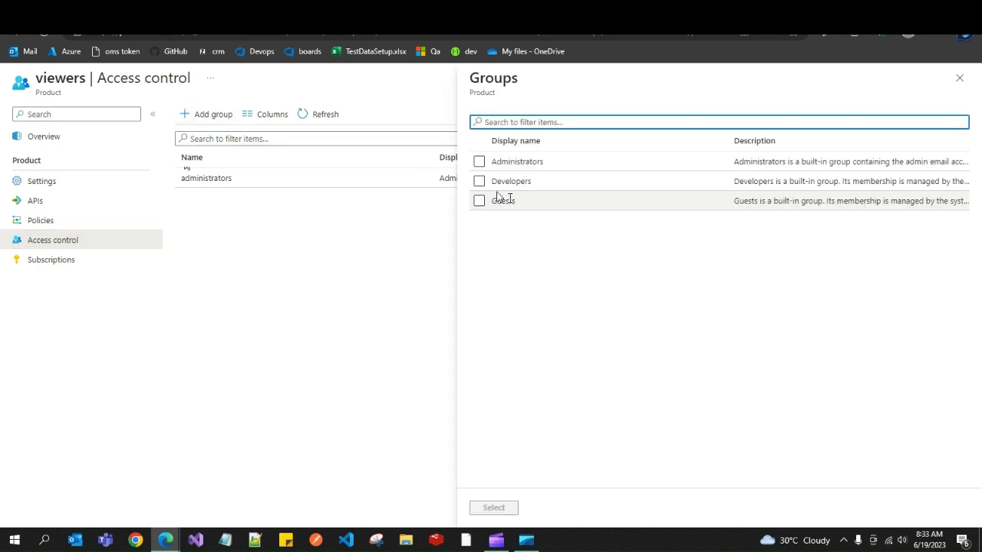
left_click(479, 182)
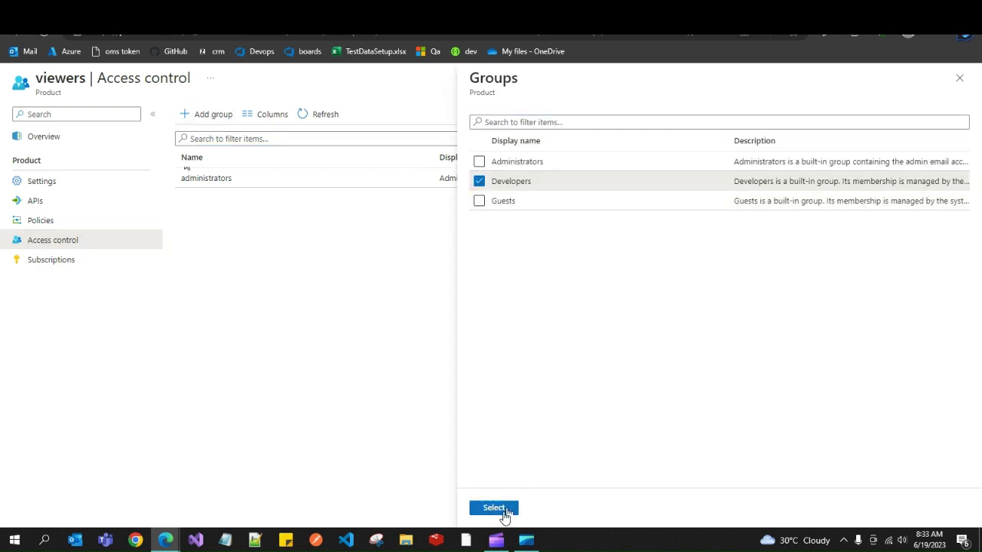
left_click(499, 508)
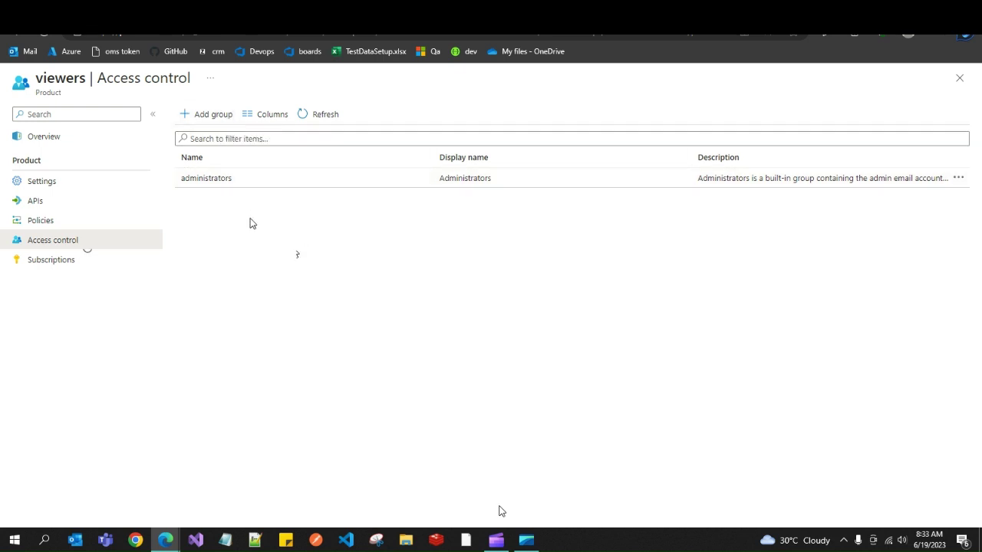
left_click(312, 120)
left_click(218, 121)
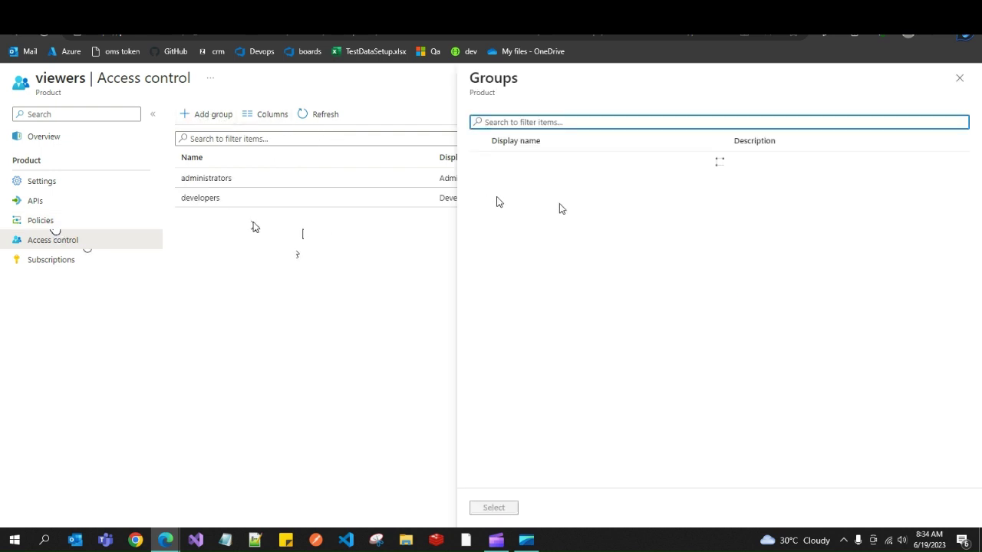
left_click(959, 77)
Sign in to the developer portal with the viewer user's email and password, retrying the password.
mouse_move(166, 540)
left_click(230, 484)
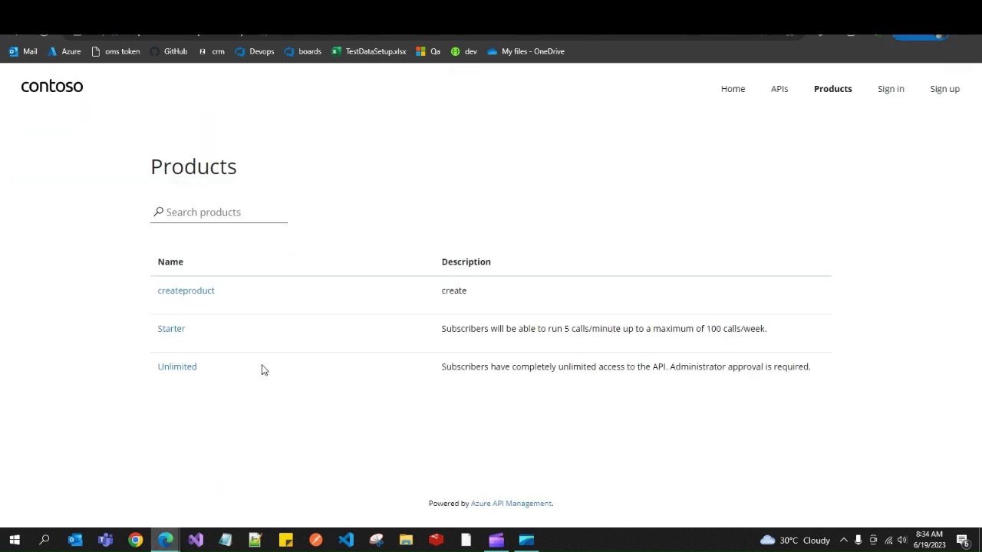
left_click(885, 93)
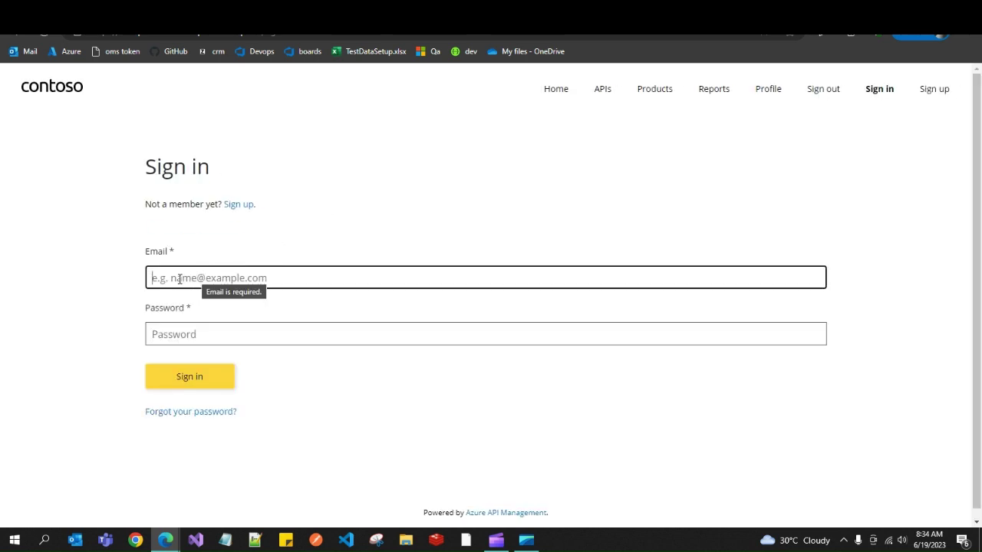
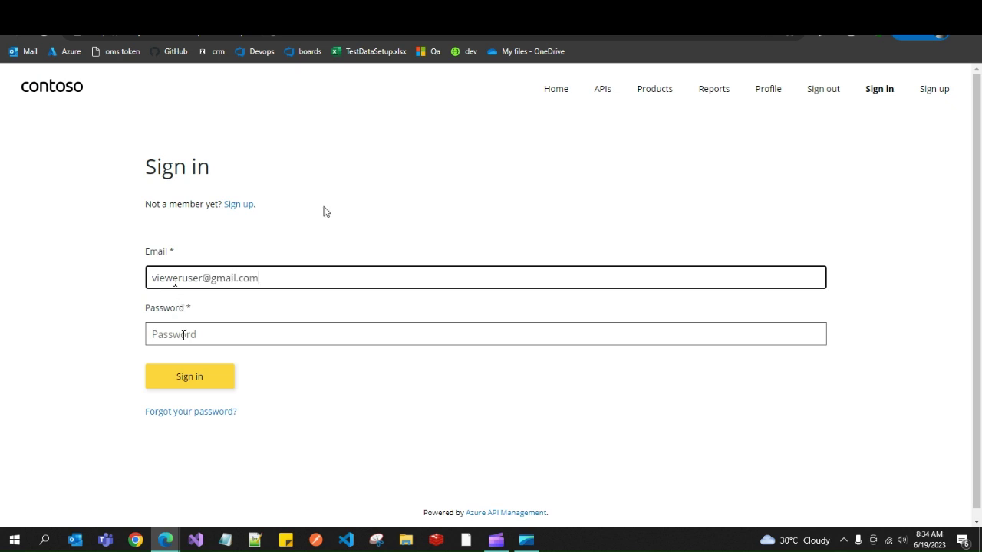
left_click(183, 334)
key("ctrl+v")
left_click(196, 377)
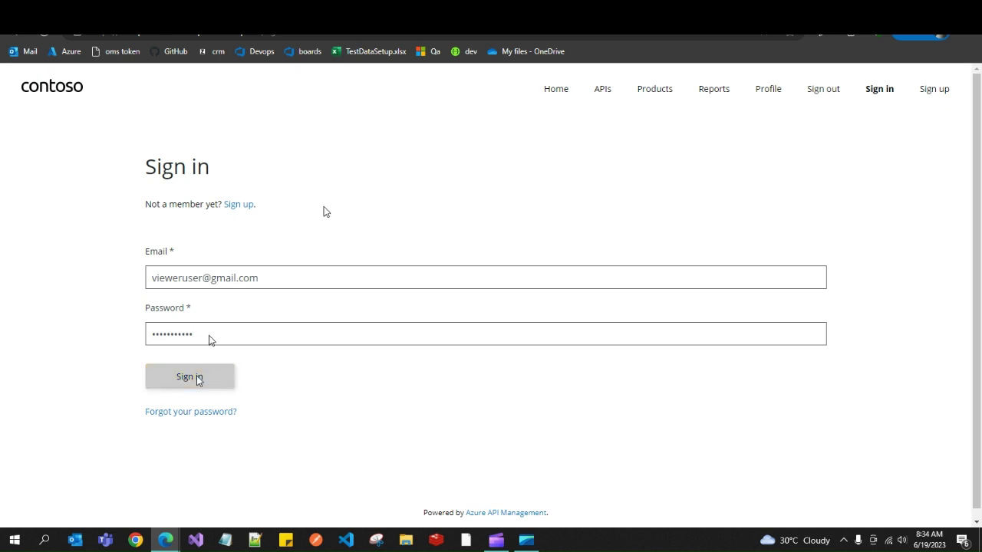
left_click_drag(206, 330, 130, 327)
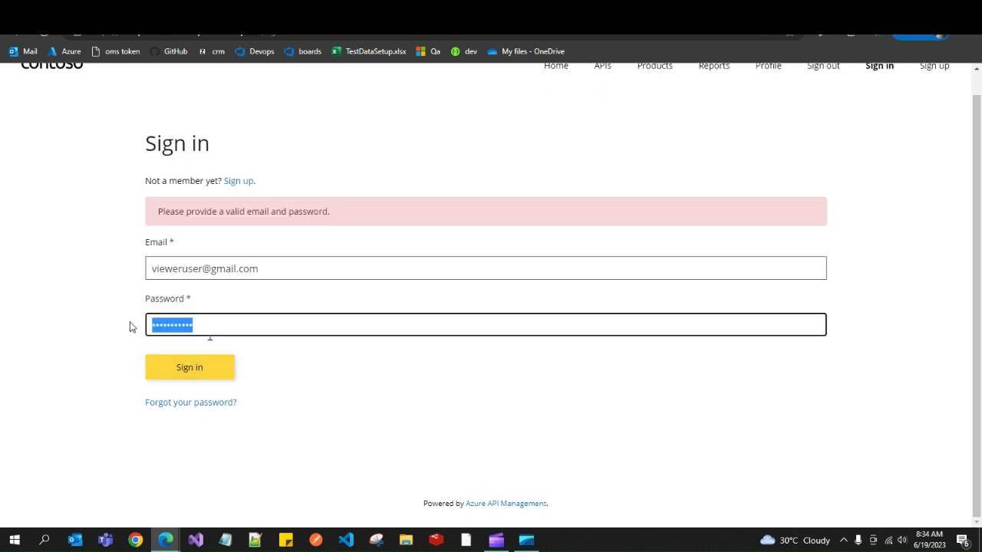
key("ctrl+v")
left_click(208, 367)
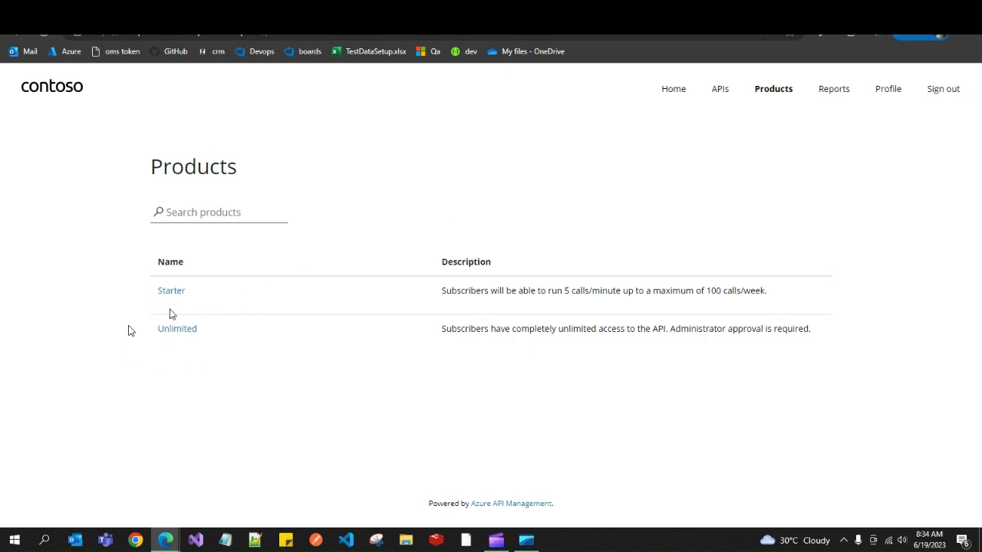
Set the viewers product state to Published and save, then check the developer portal.
mouse_move(166, 540)
left_click(125, 506)
left_click(67, 204)
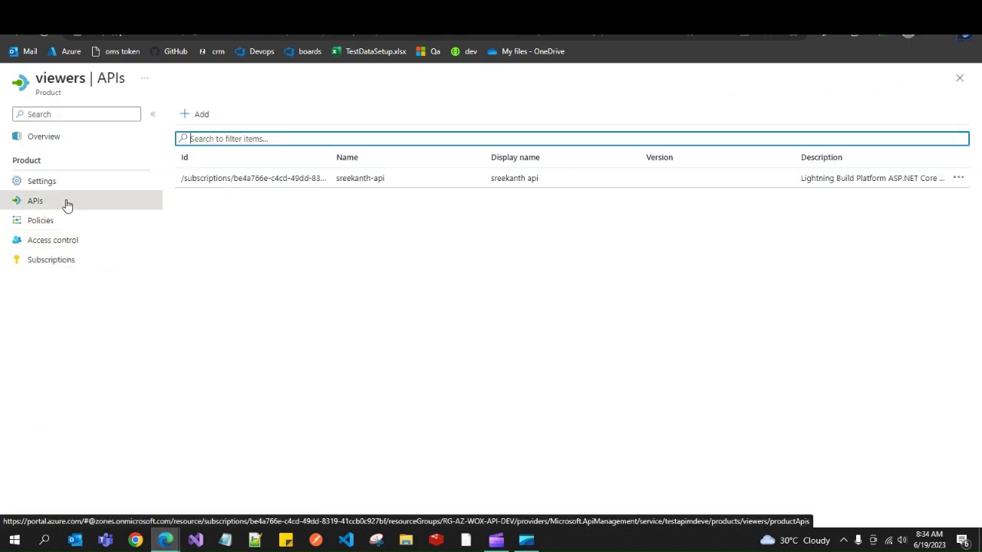
left_click(63, 183)
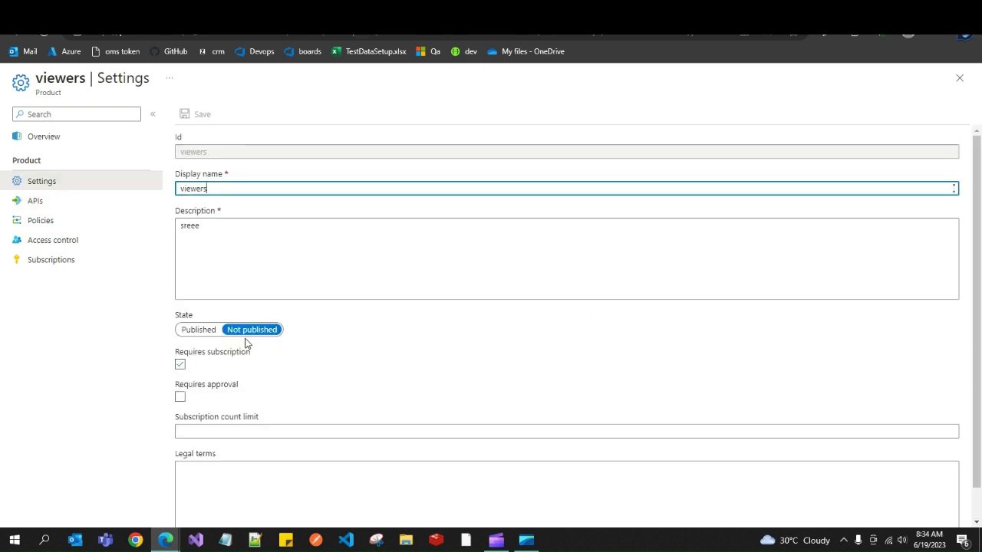
left_click(198, 332)
scroll(934, 318, "down", 1)
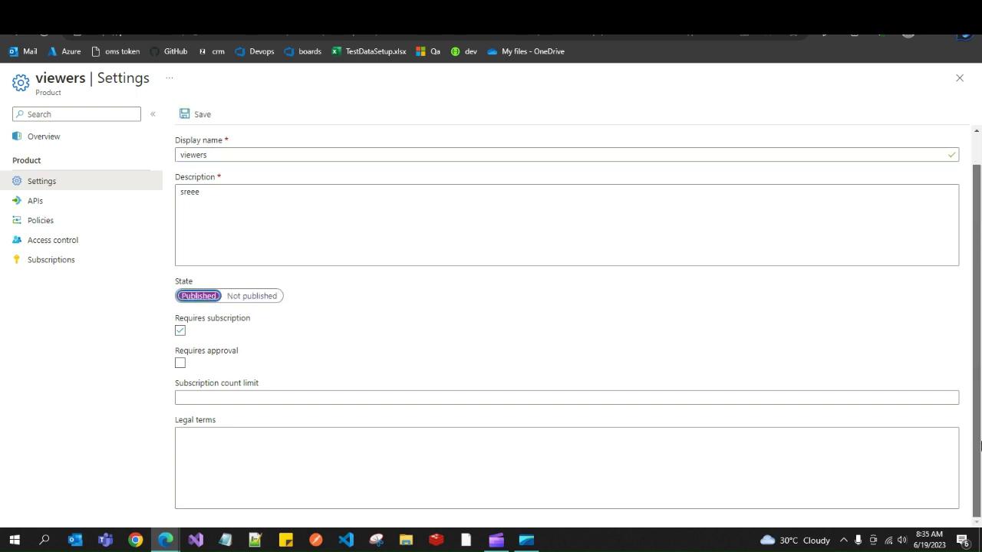
left_click(186, 119)
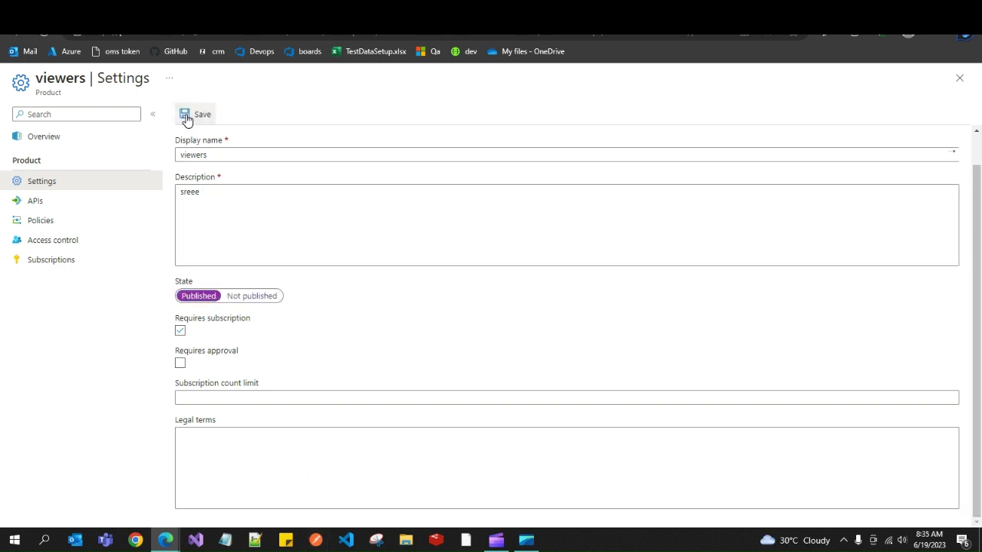
mouse_move(166, 537)
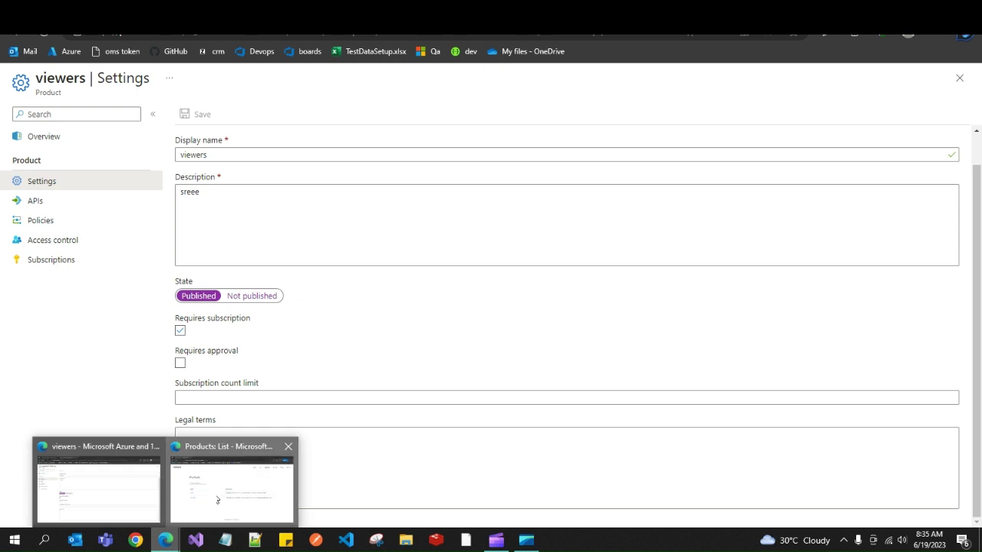
left_click(220, 484)
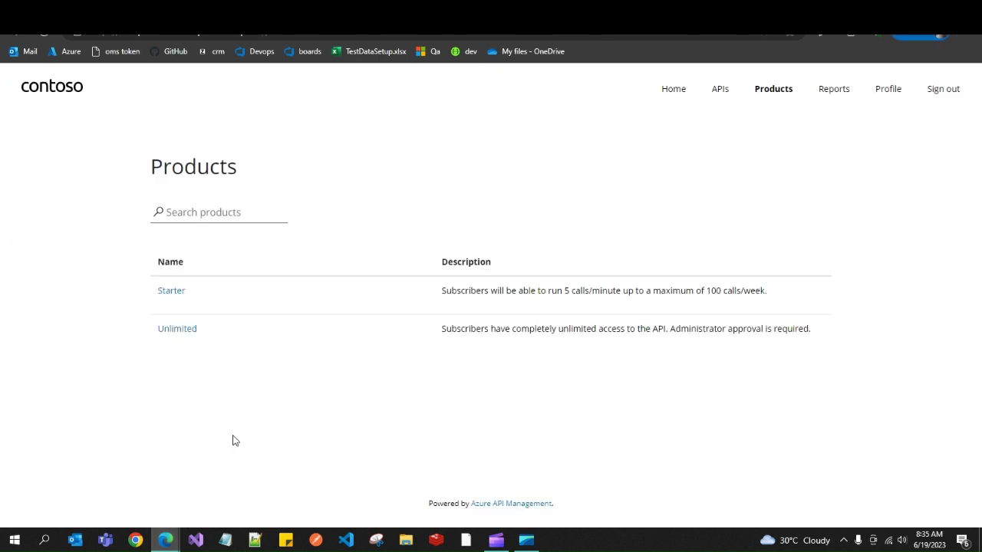
mouse_move(153, 517)
left_click(133, 495)
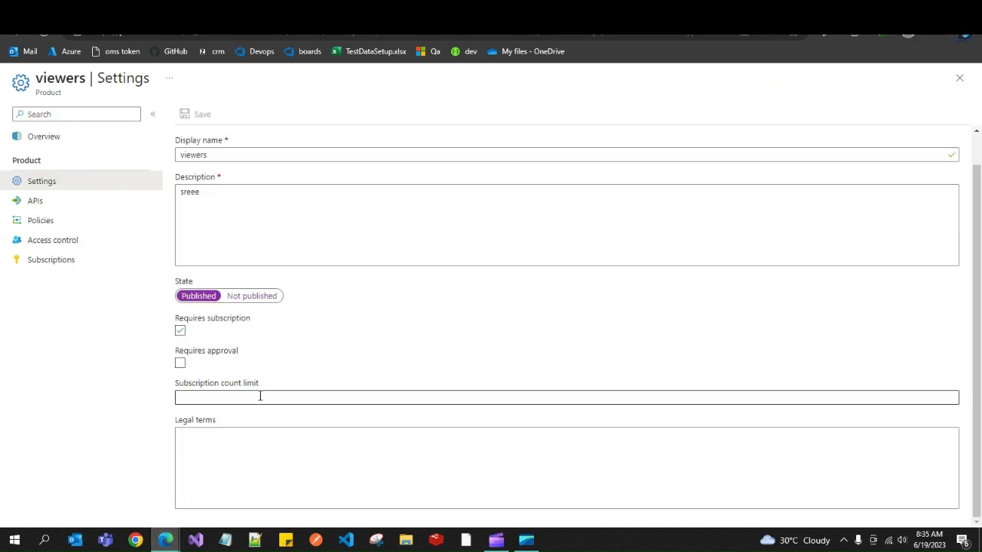
Refresh portal products, open viewers, and open its API showing /get2 - GET and Get 1.
mouse_move(165, 537)
left_click(222, 483)
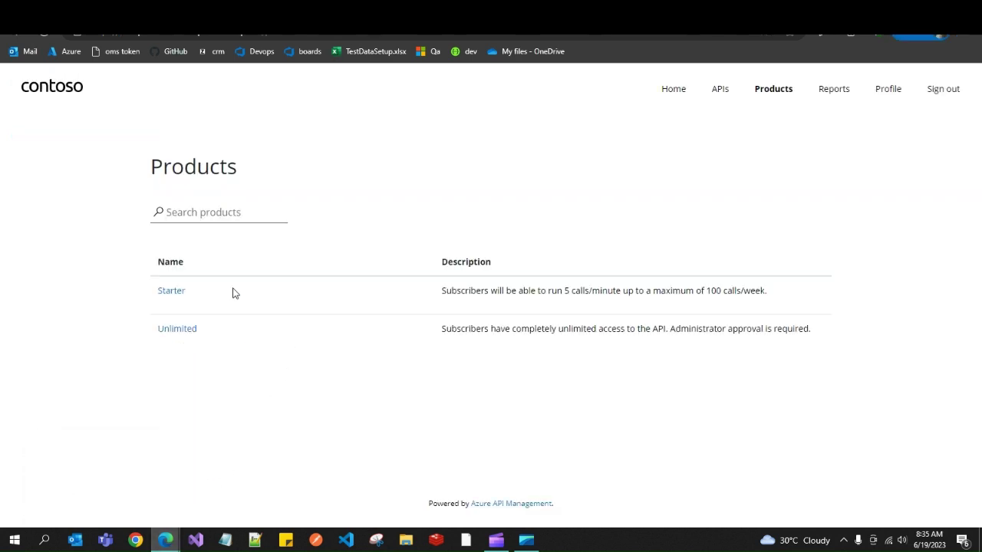
left_click(51, 34)
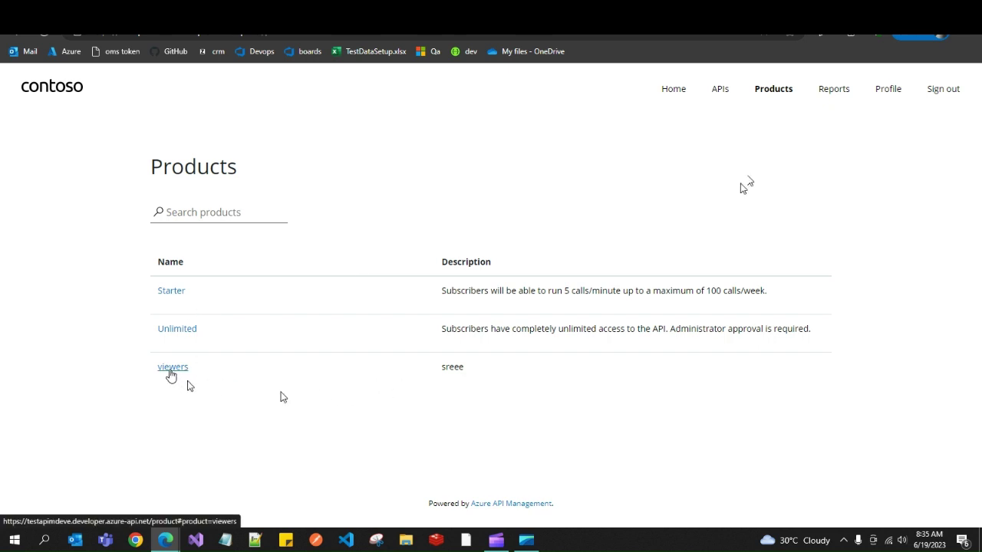
left_click(172, 373)
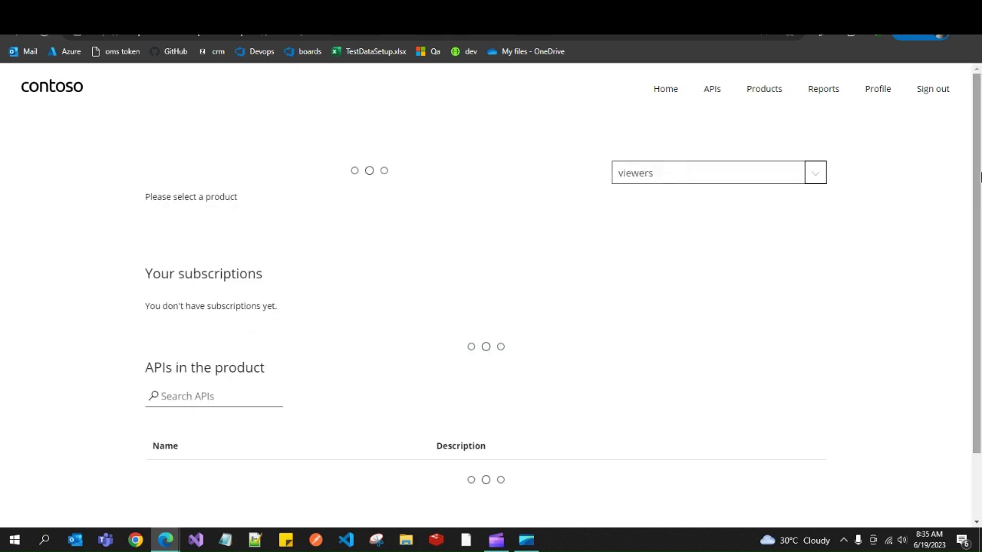
scroll(608, 301, "down", 1)
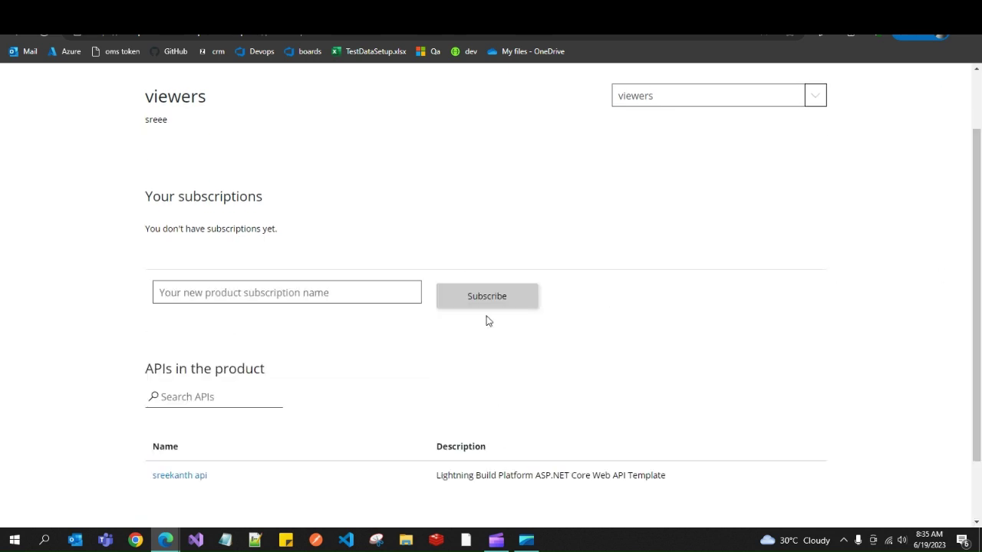
scroll(289, 391, "down", 1)
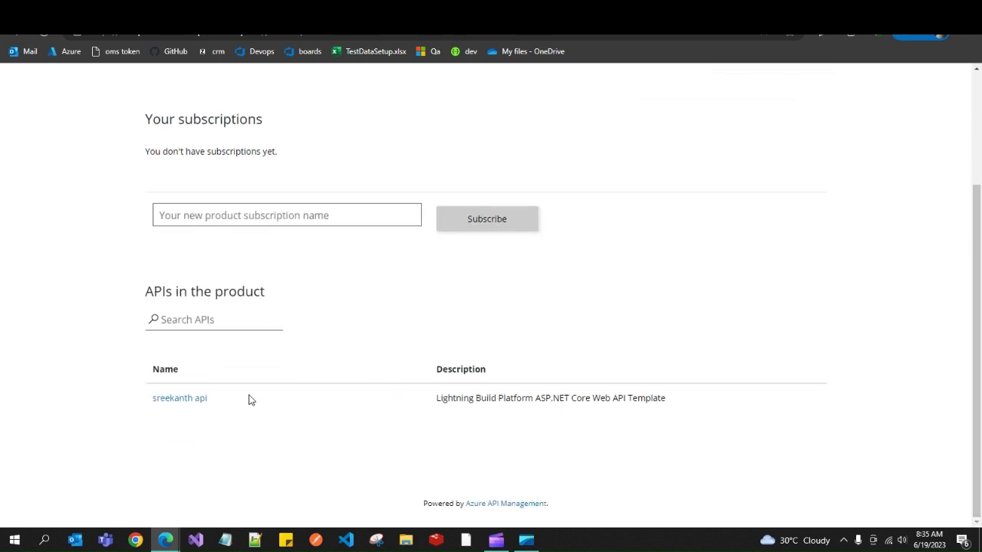
left_click(174, 404)
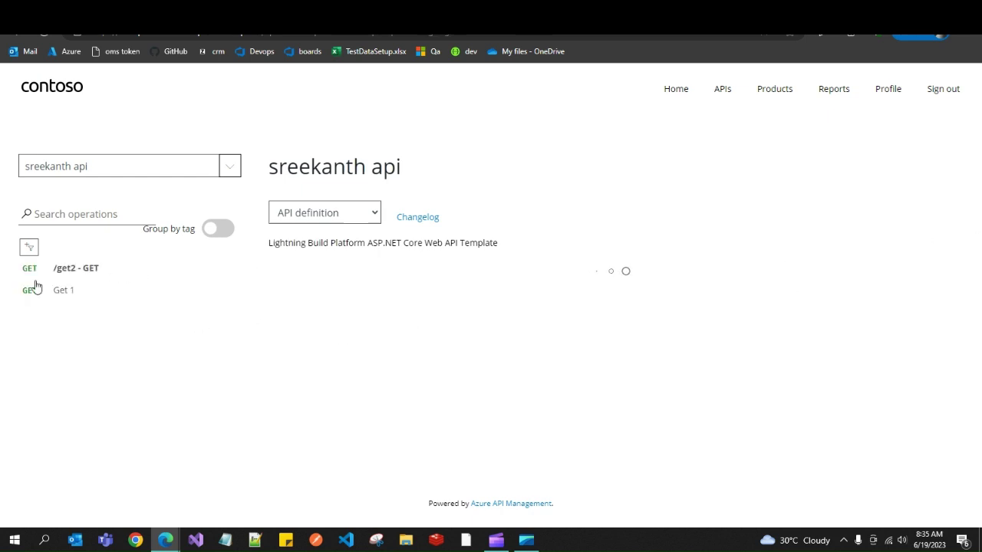
Test the /get2 GET operation with the x-zcm-apiversion and Cache-Control headers removed, getting 200 OK.
left_click(64, 275)
left_click(938, 267)
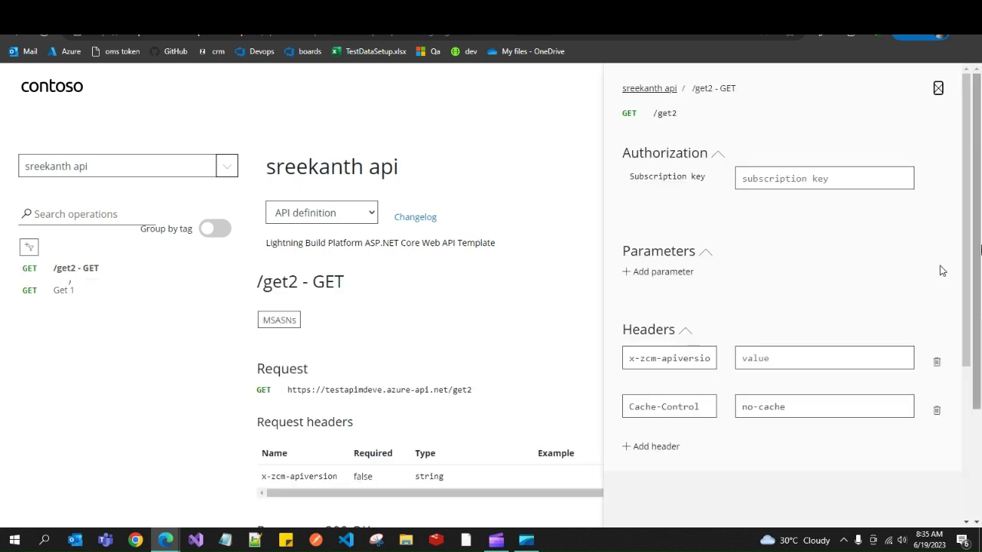
left_click_drag(971, 228, 973, 346)
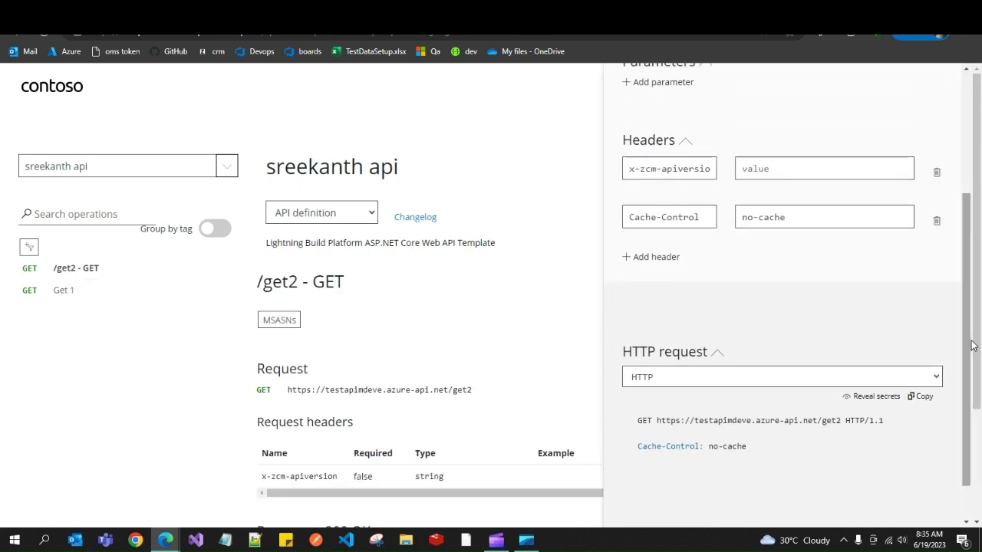
left_click(936, 172)
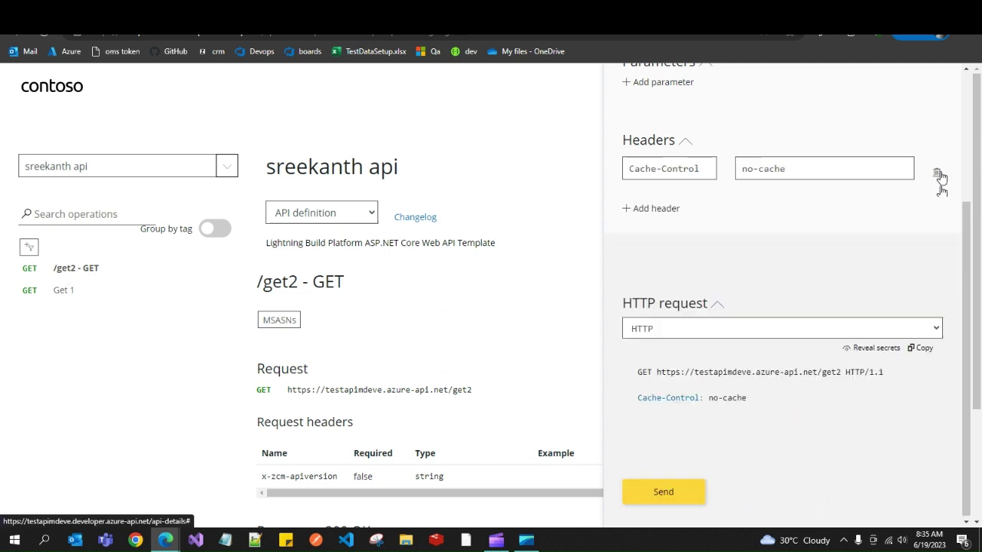
left_click(937, 175)
left_click(682, 500)
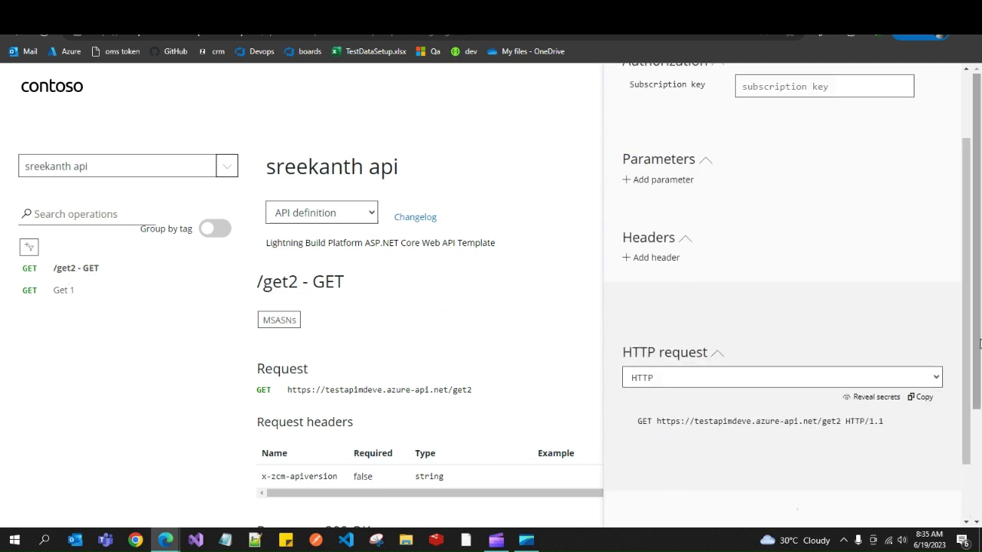
scroll(979, 347, "down", 2)
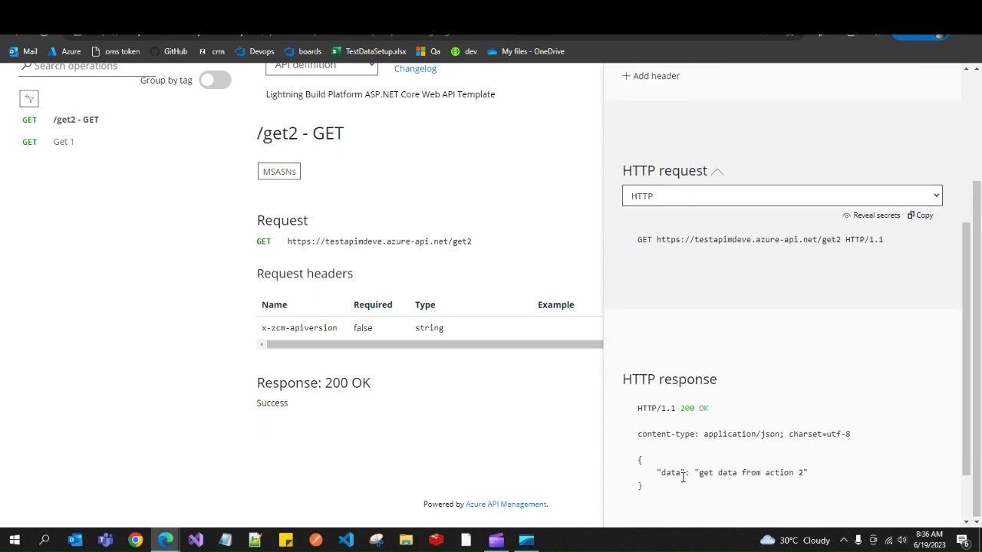
left_click_drag(683, 477, 636, 421)
Test the Get 1 operation with both headers removed, getting 200 OK, then close the console.
left_click(63, 142)
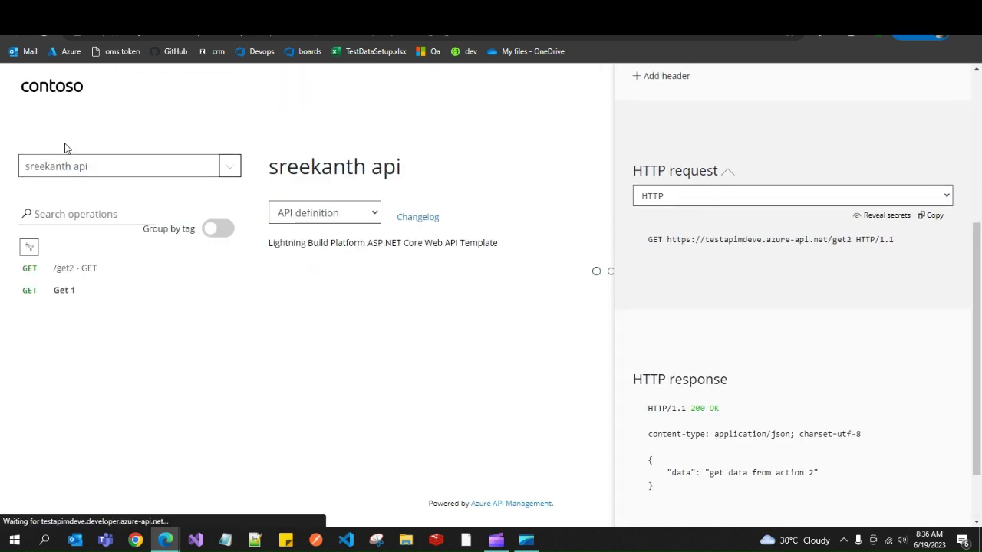
left_click(937, 364)
left_click(936, 364)
scroll(857, 460, "down", 2)
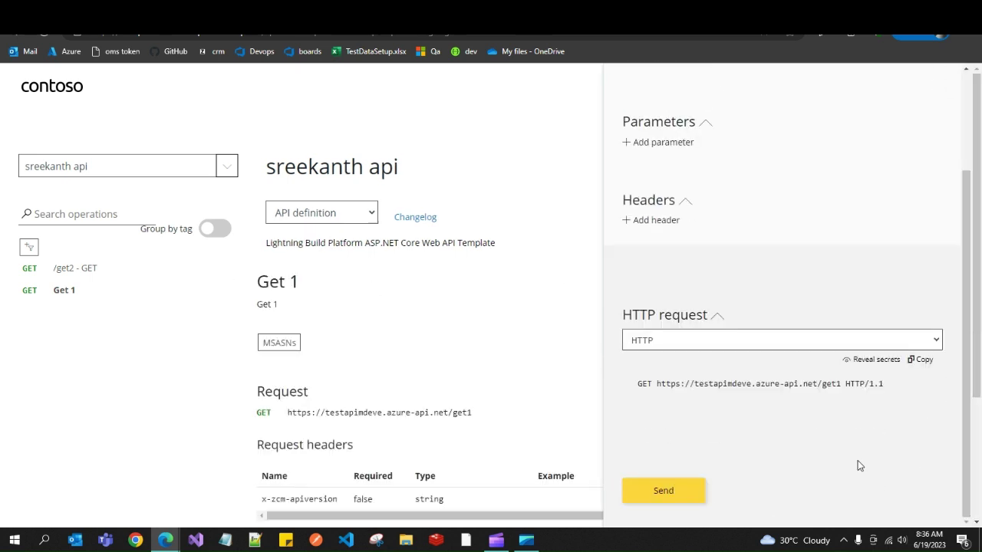
left_click(663, 492)
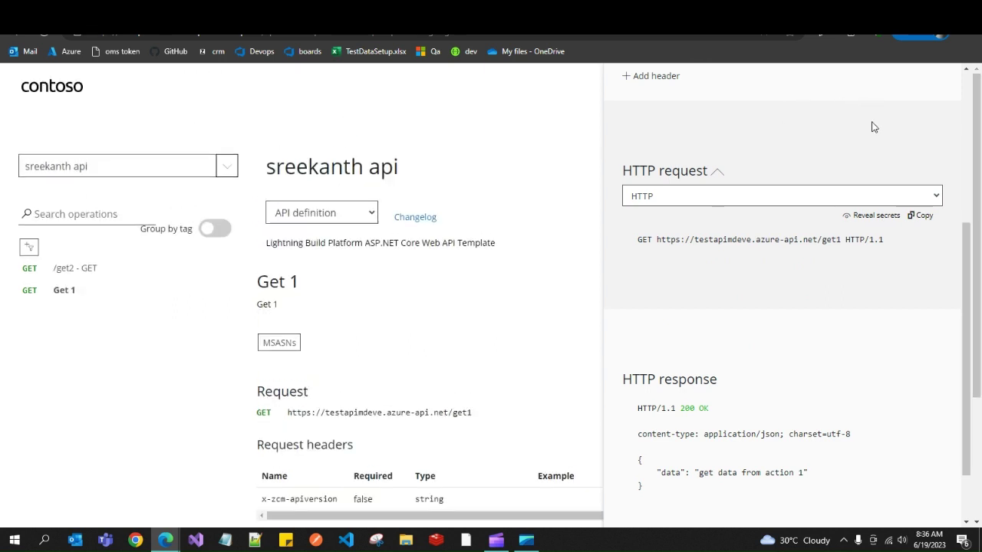
left_click_drag(965, 264, 962, 88)
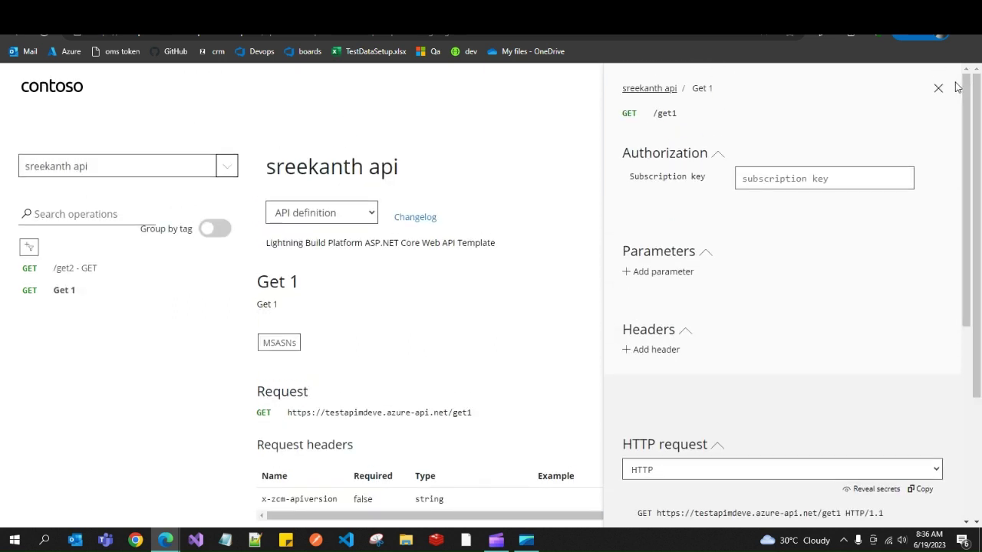
left_click(939, 89)
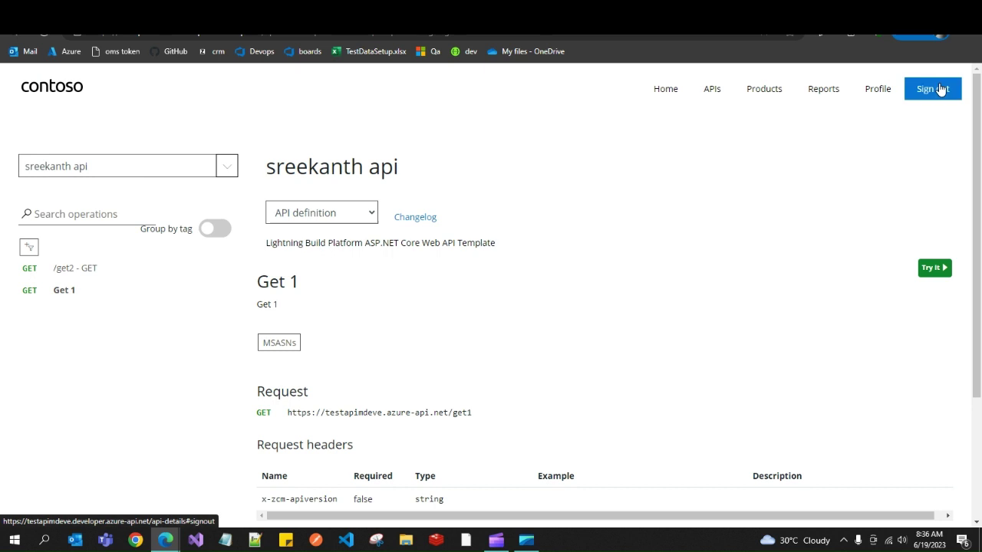
Set the viewers product's State to Not published and save it.
left_click(758, 91)
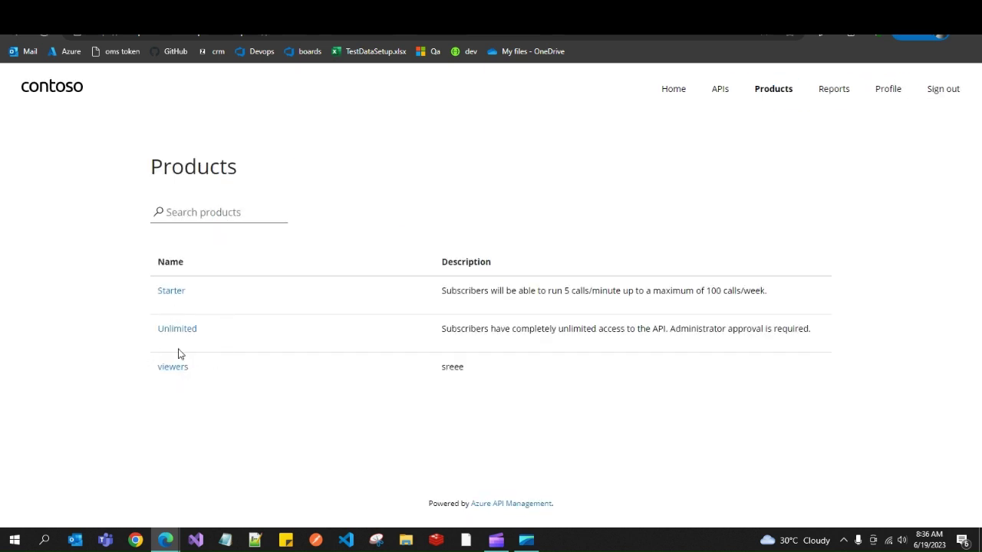
mouse_move(166, 540)
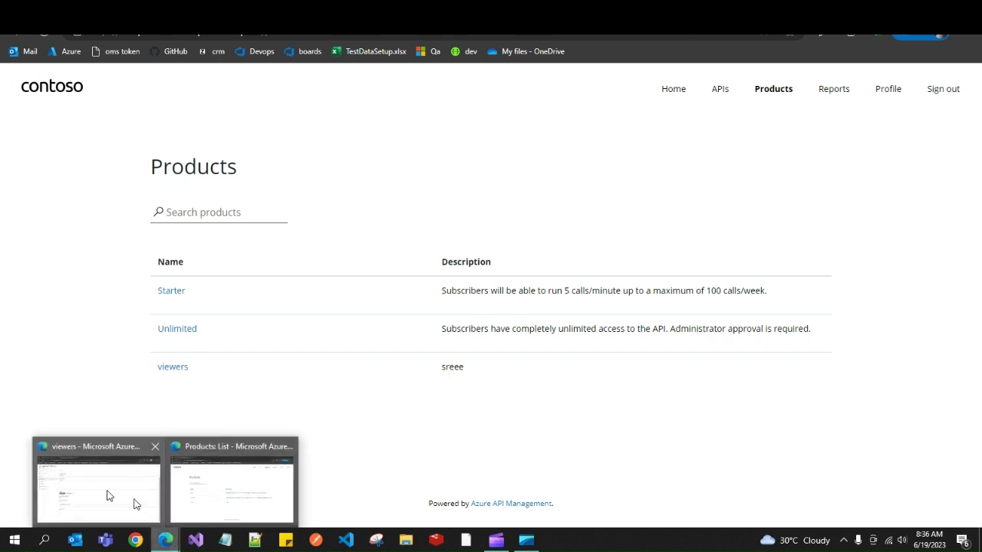
left_click(107, 497)
left_click(254, 298)
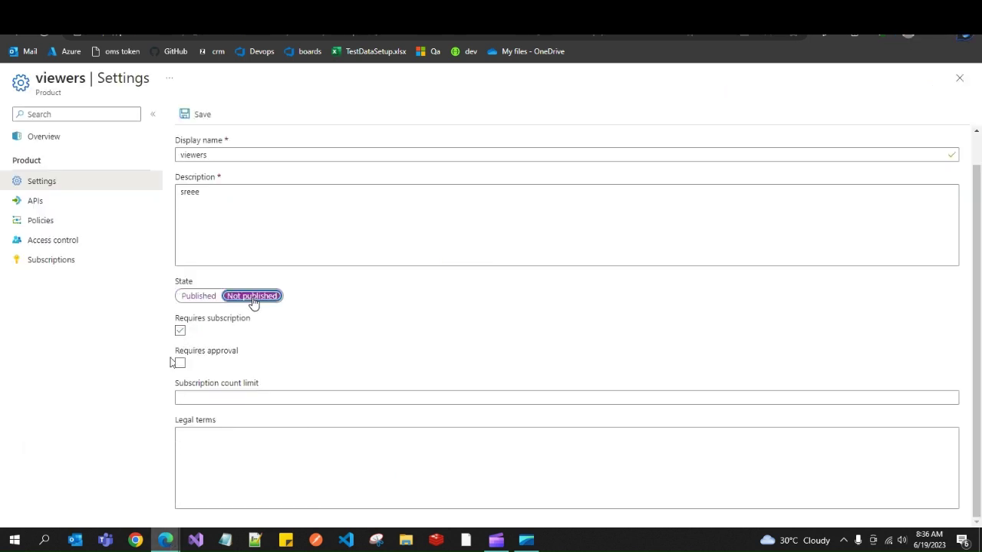
left_click(197, 116)
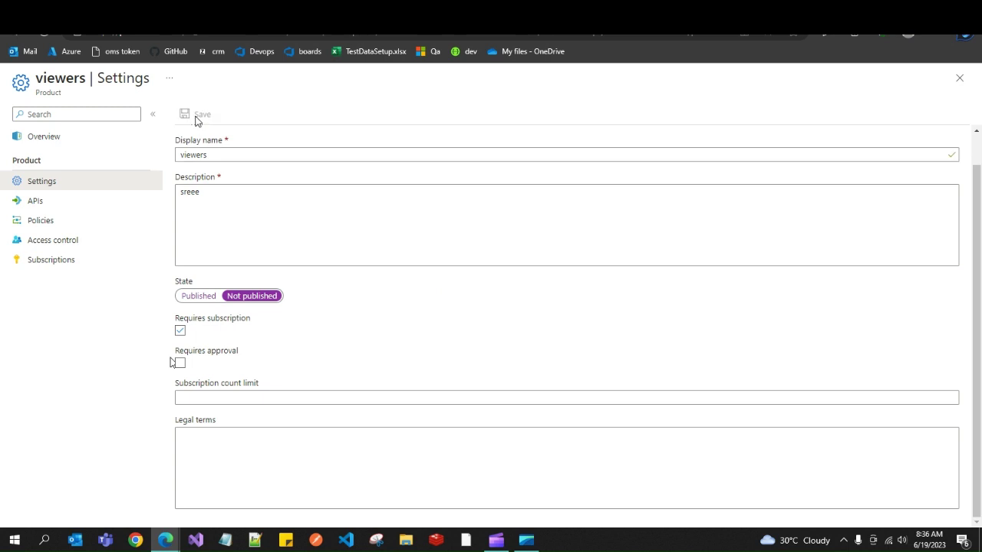
Reload the developer portal Products page to confirm only Starter and Unlimited remain.
mouse_move(166, 540)
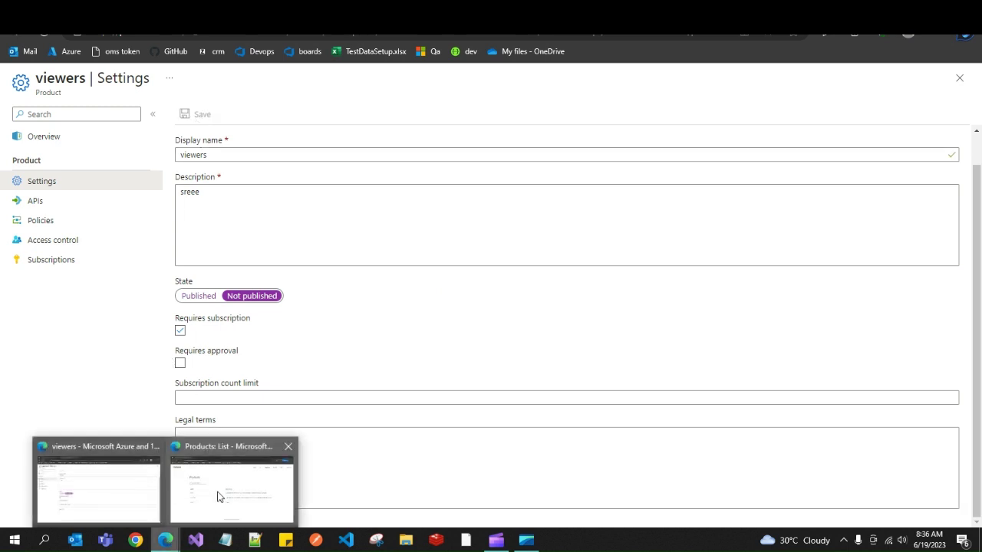
left_click(247, 447)
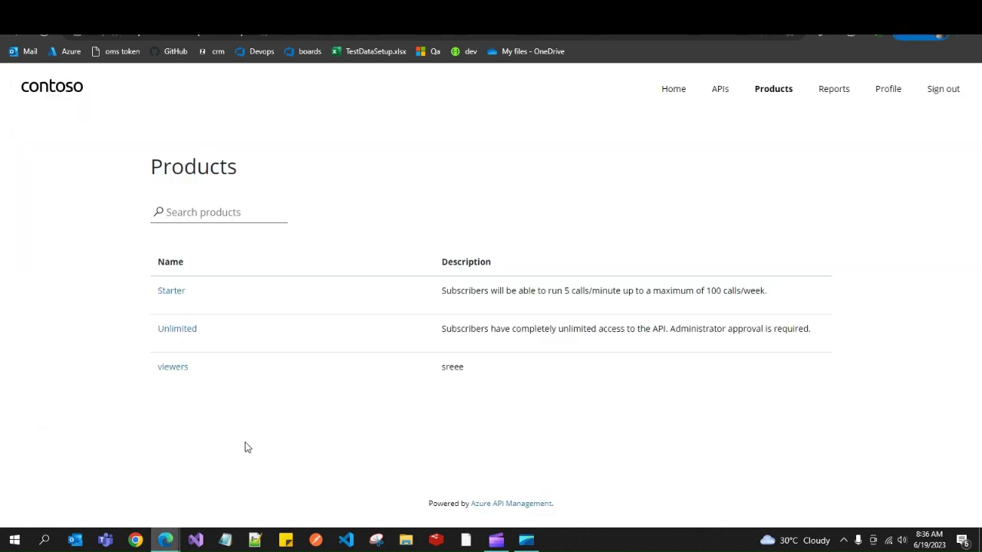
left_click(769, 92)
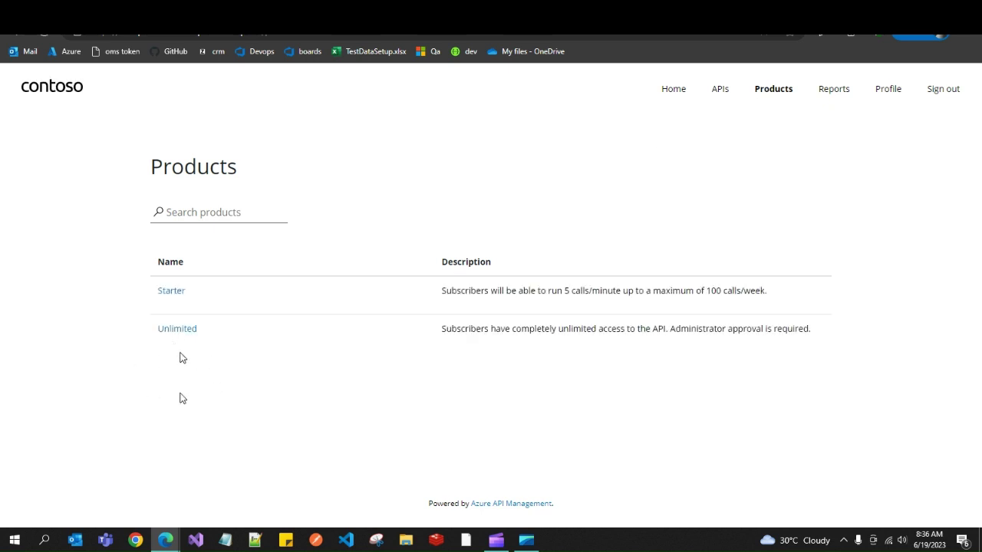
left_click(778, 97)
mouse_move(165, 540)
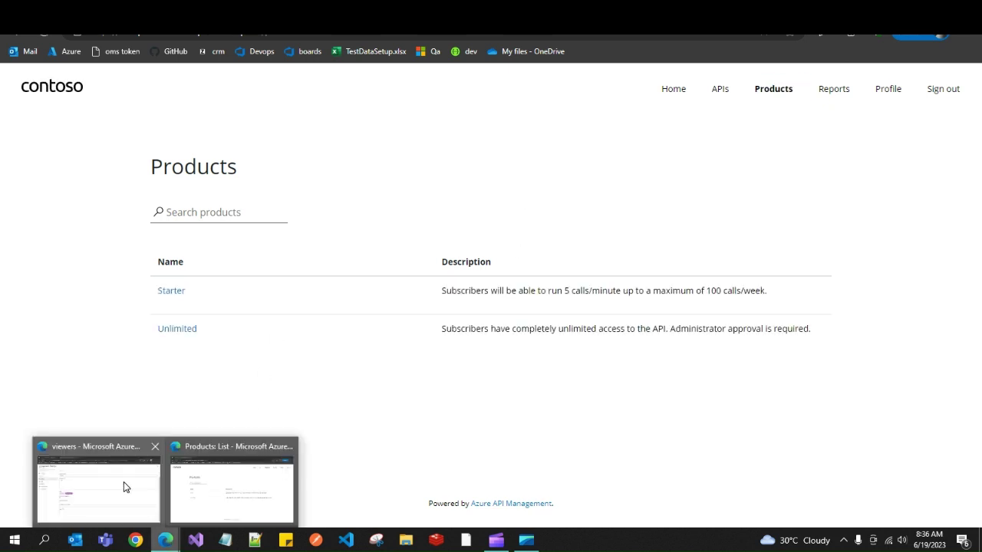
left_click(124, 482)
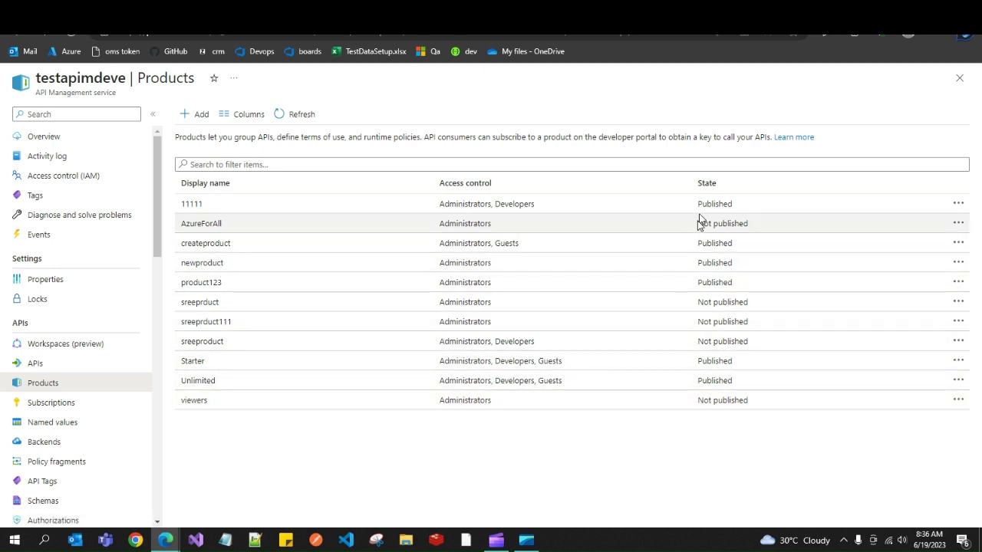
left_click_drag(698, 223, 748, 226)
left_click_drag(699, 303, 757, 344)
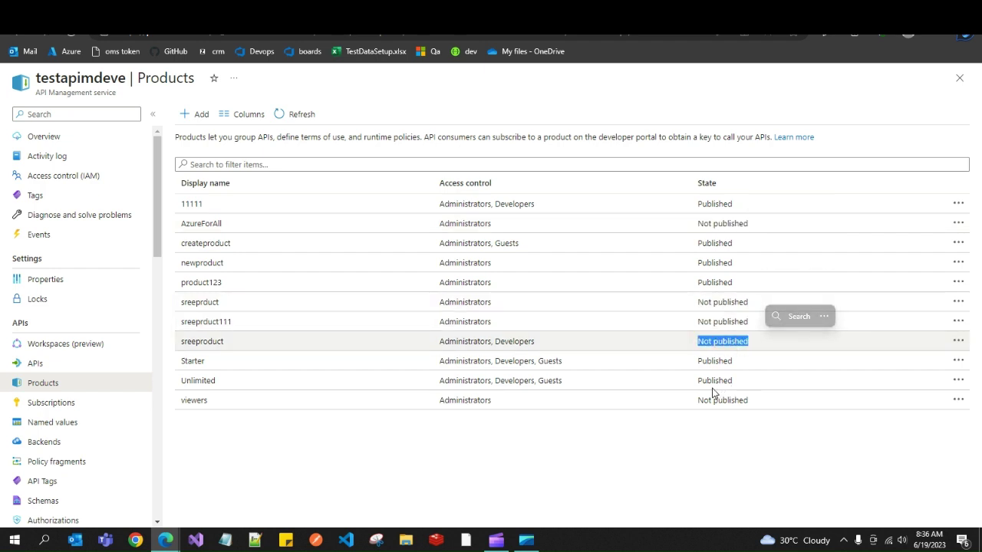
left_click_drag(697, 402, 755, 406)
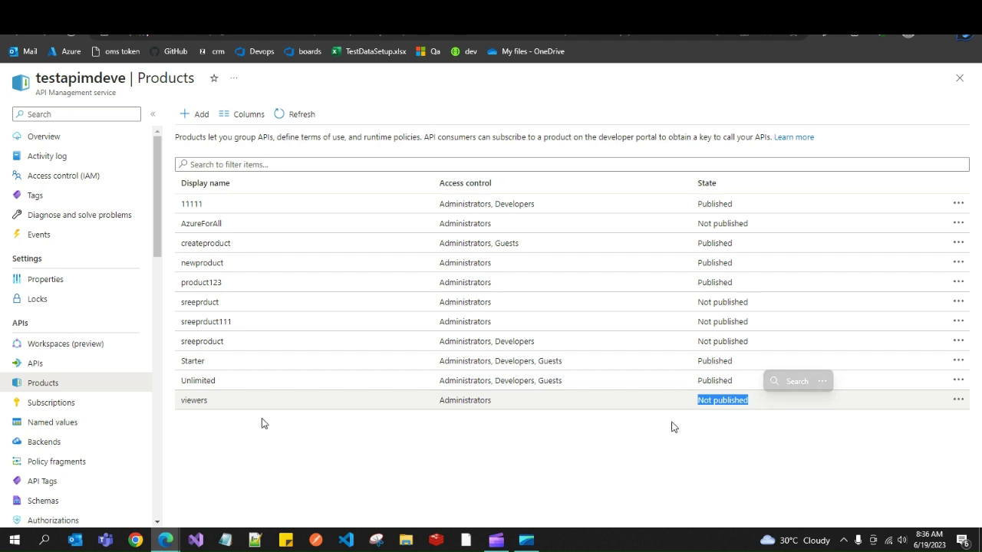
left_click(240, 407)
mouse_move(175, 541)
left_click(230, 484)
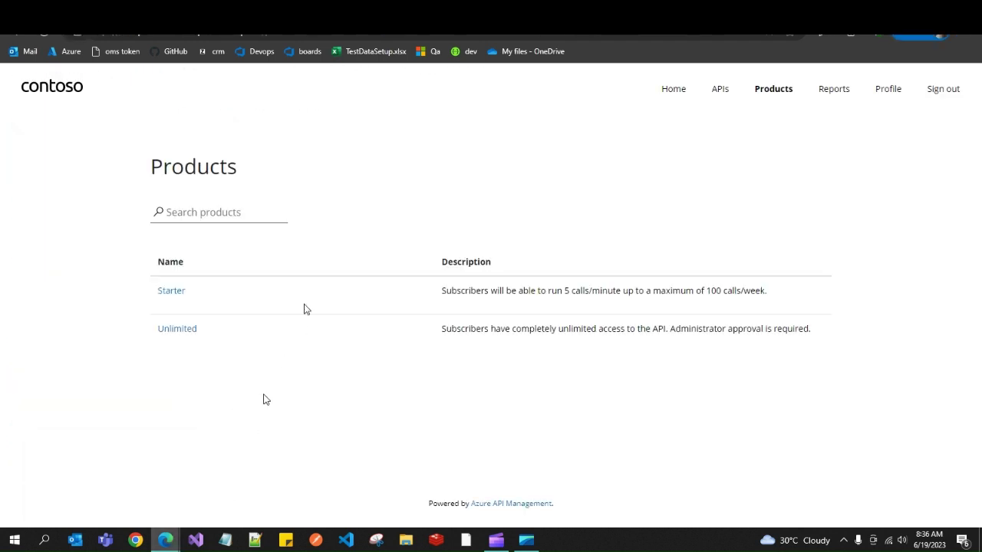
left_click(778, 92)
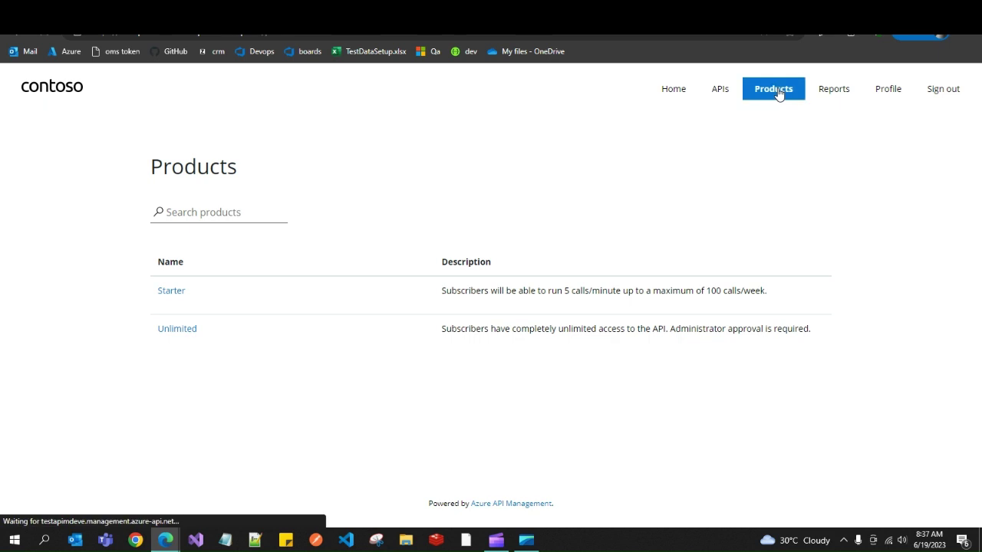
mouse_move(166, 540)
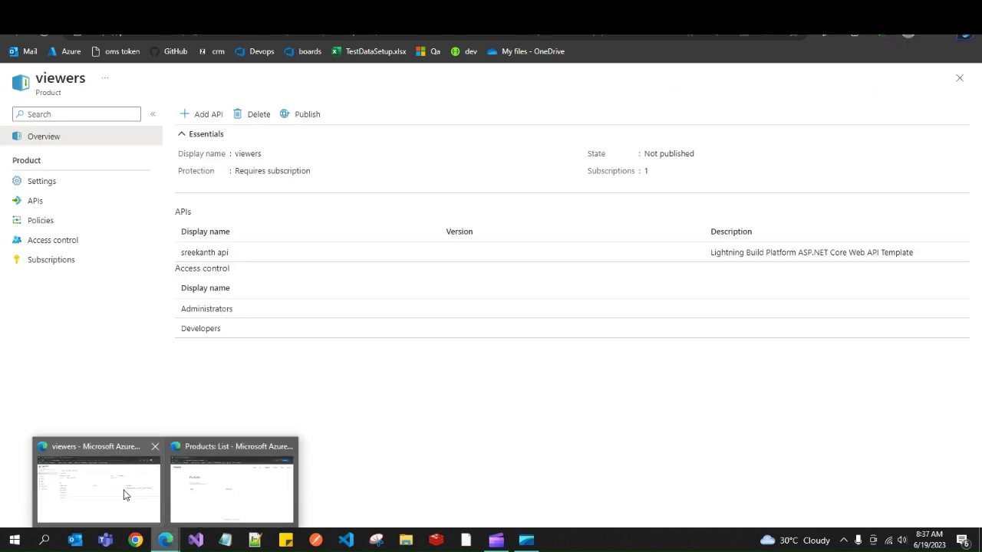
left_click(127, 495)
left_click(42, 181)
key("alt+Left")
left_click(18, 39)
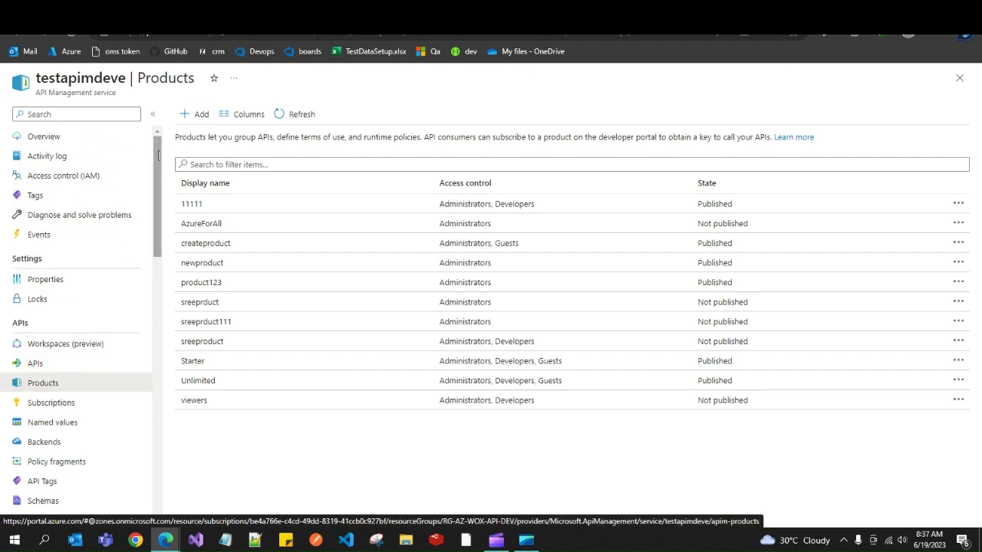
scroll(160, 153, "down", 3)
scroll(159, 155, "up", 3)
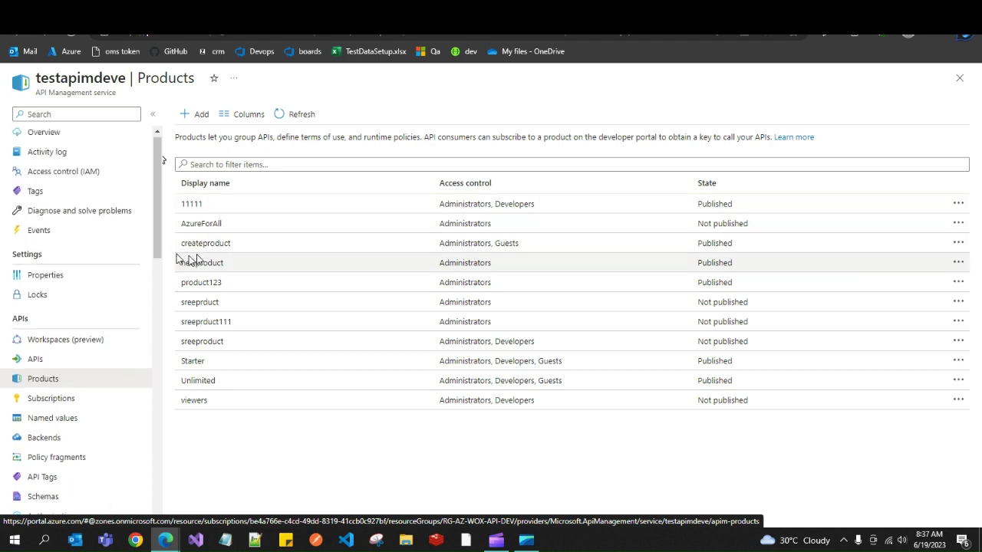
scroll(161, 276, "down", 3)
scroll(161, 242, "up", 3)
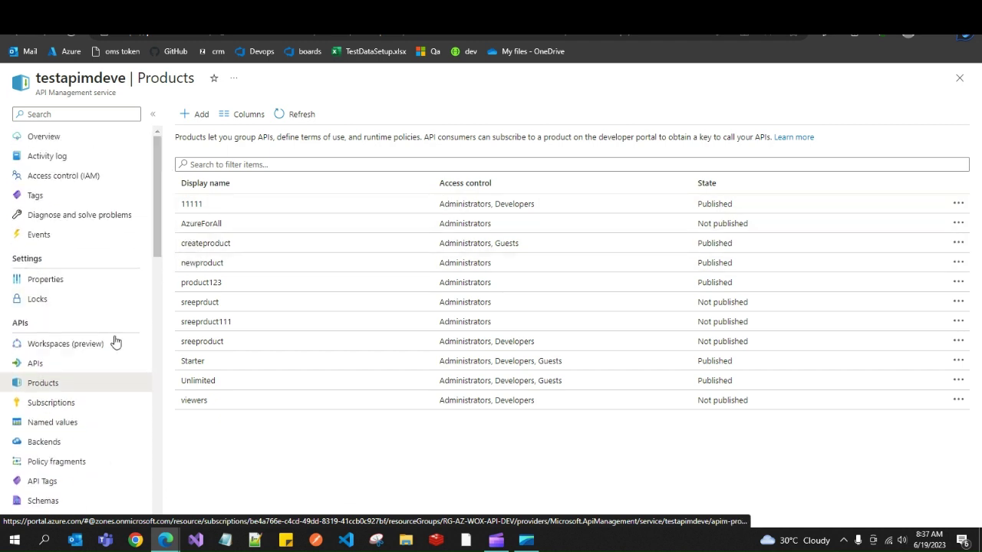
Open the testapimdeve service's APIs page, showing sreekanth api under All APIs.
left_click(96, 364)
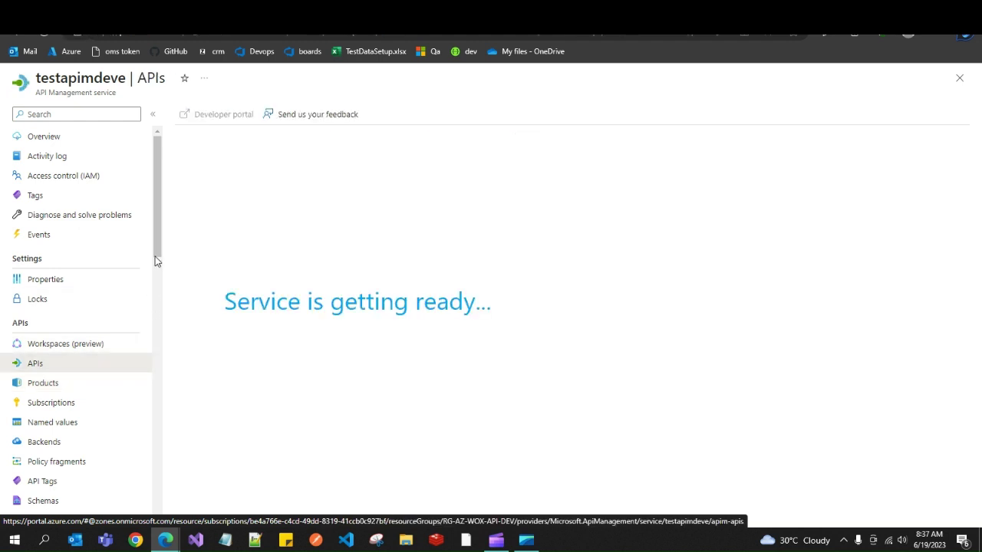
scroll(155, 262, "down", 3)
scroll(156, 230, "up", 3)
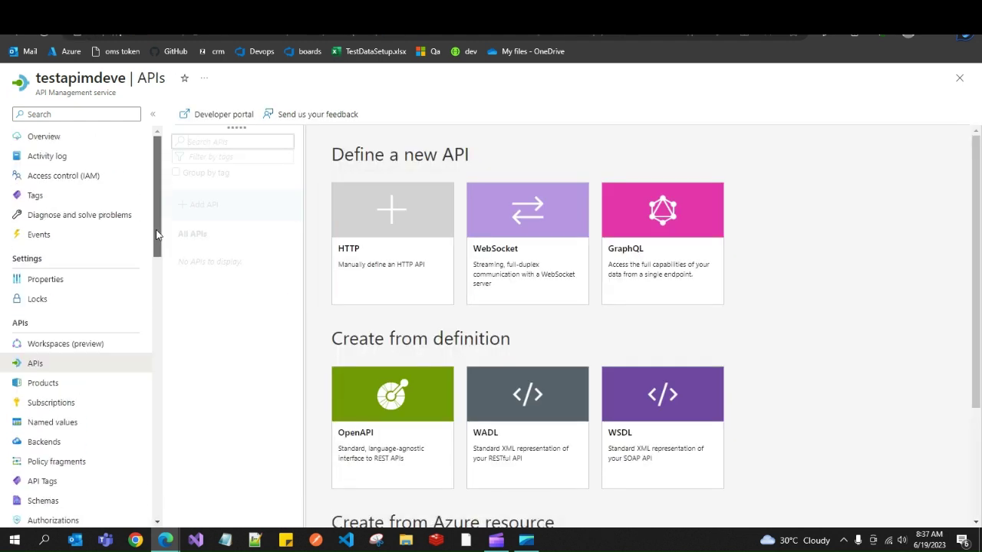
scroll(156, 245, "down", 3)
left_click_drag(154, 308, 157, 225)
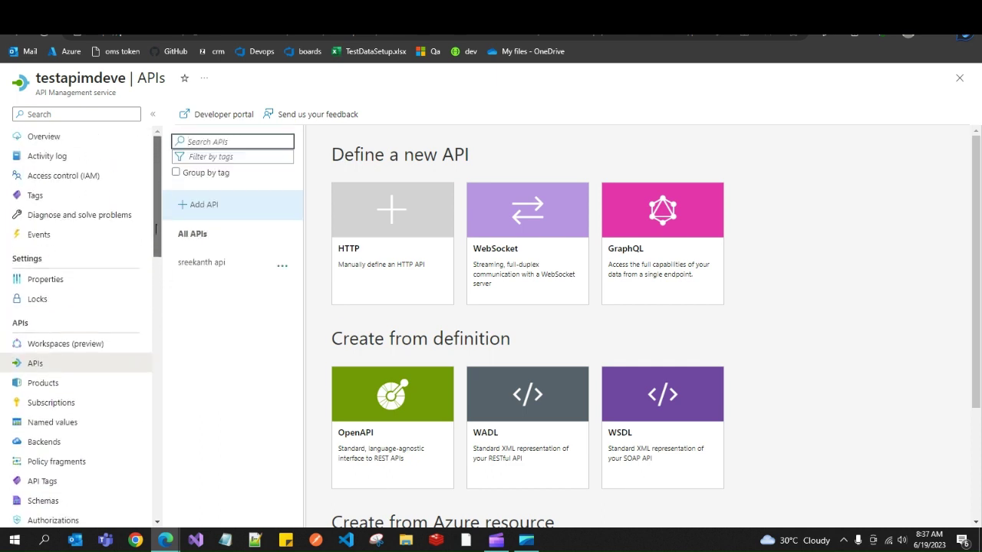